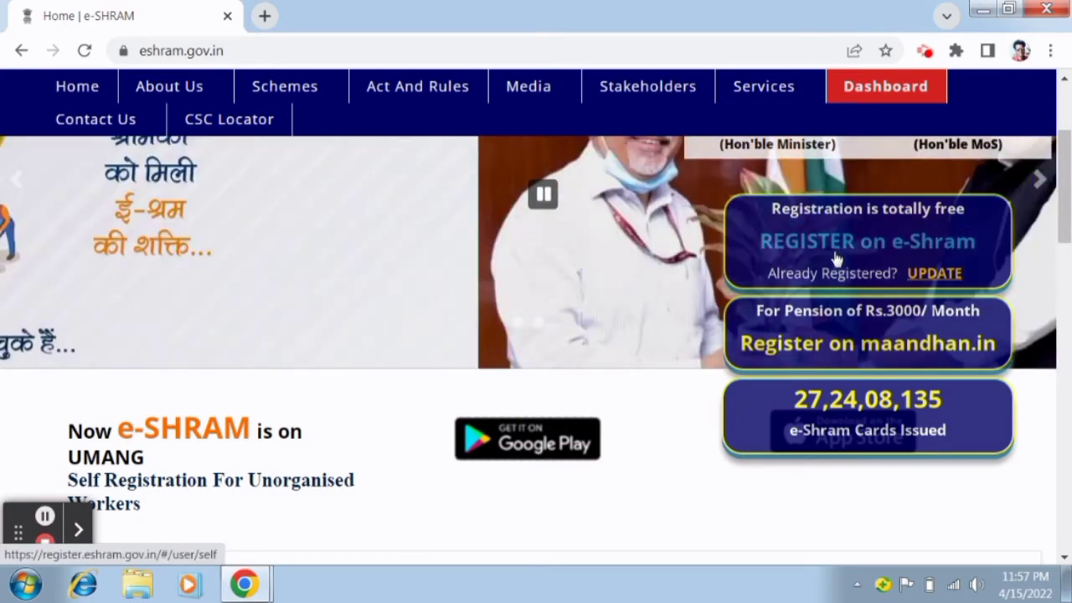
# Step: Start a new self-registration on the e-Shram portal
pyautogui.click(836, 260)
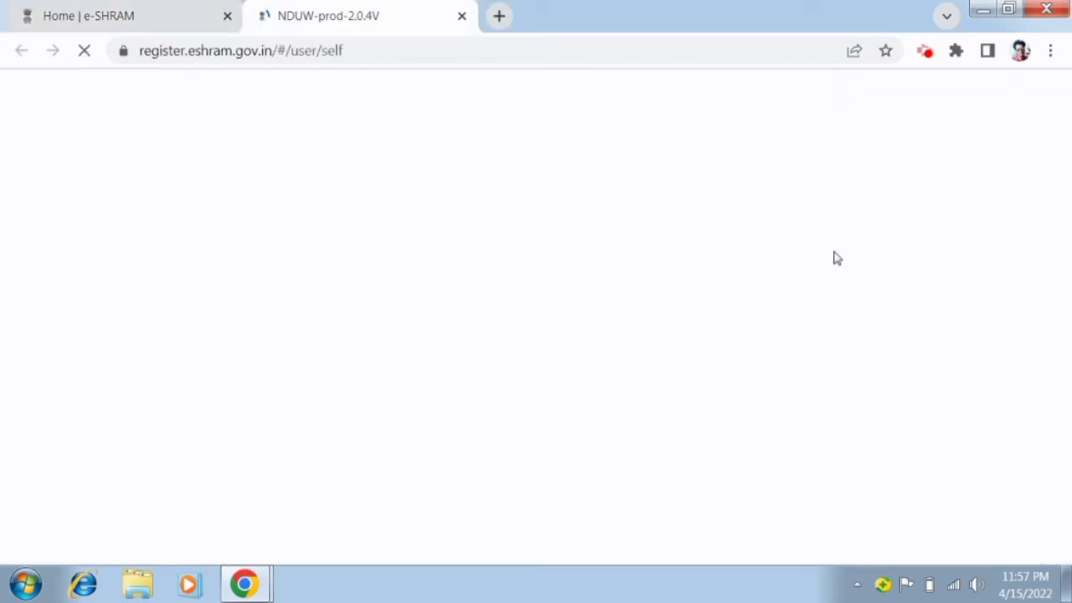
pyautogui.scroll(-5, 833, 256)
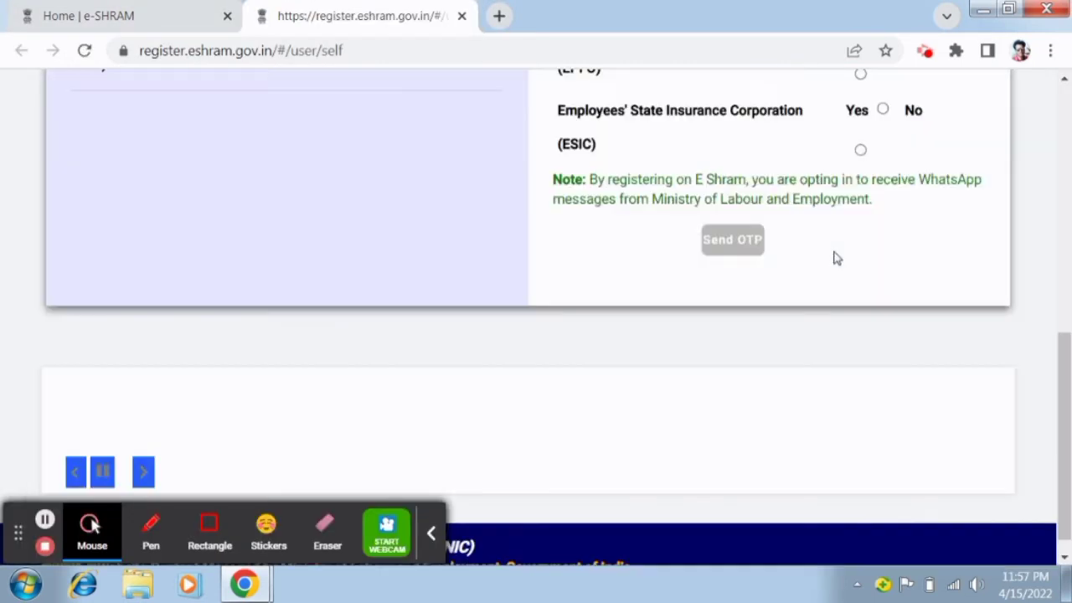
pyautogui.scroll(3, 743, 318)
pyautogui.scroll(3, 661, 402)
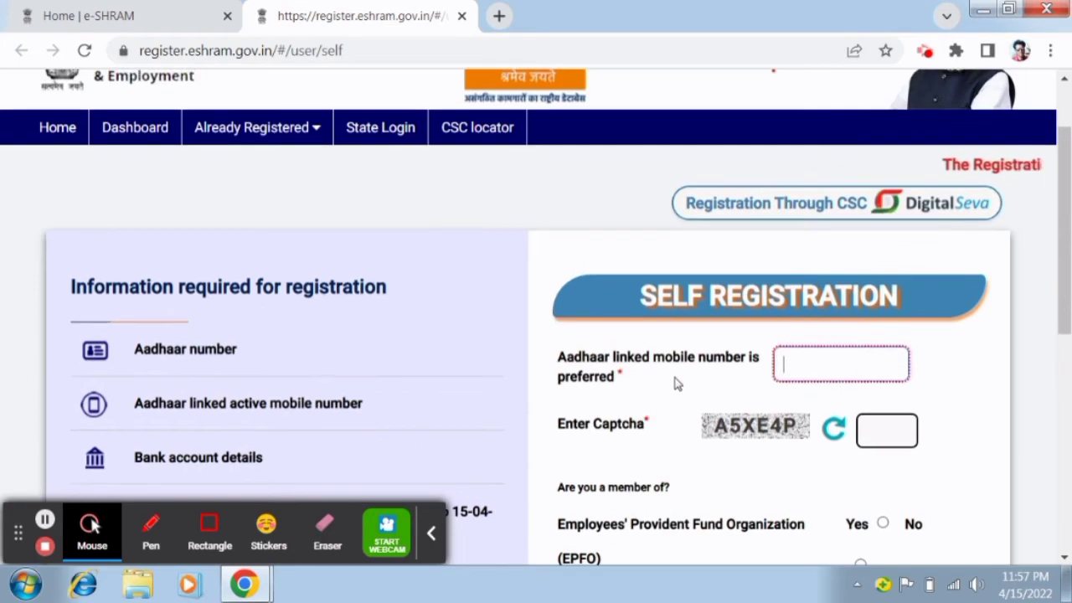
pyautogui.scroll(-1, 679, 381)
pyautogui.scroll(1, 679, 381)
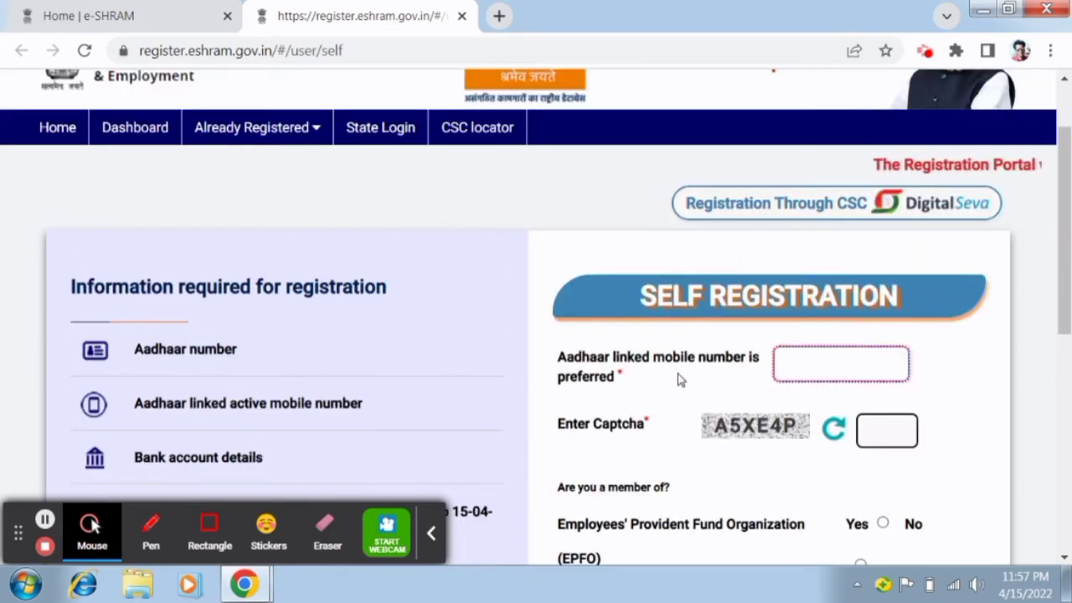
pyautogui.click(431, 532)
pyautogui.scroll(1, 590, 431)
pyautogui.scroll(-2, 675, 378)
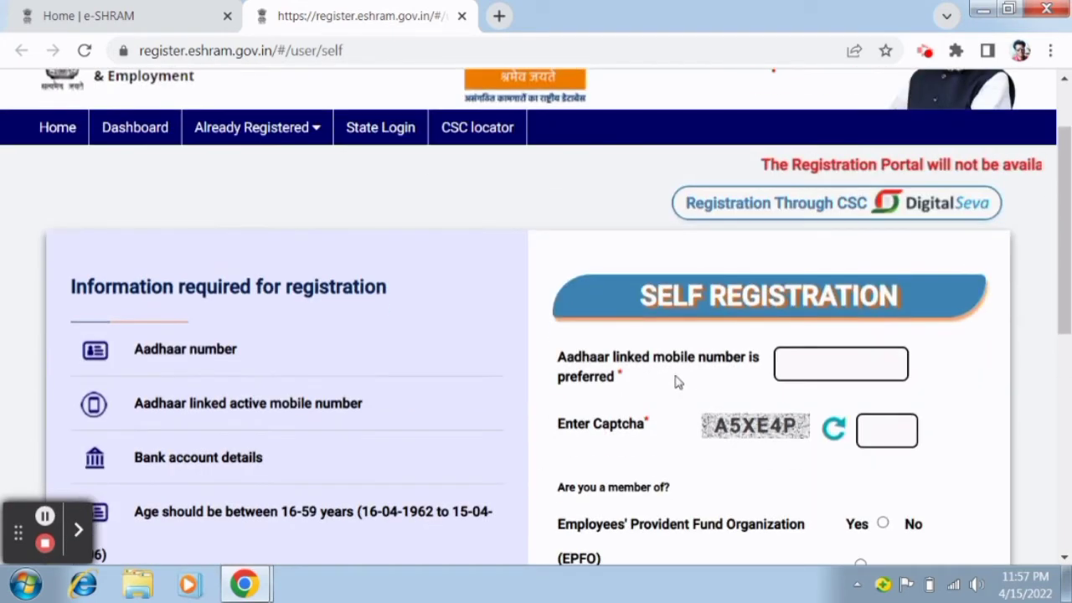
# Step: Enter the Aadhaar-linked mobile number and captcha, answer Yes to EPFO and ESIC, and request the OTP
pyautogui.click(816, 269)
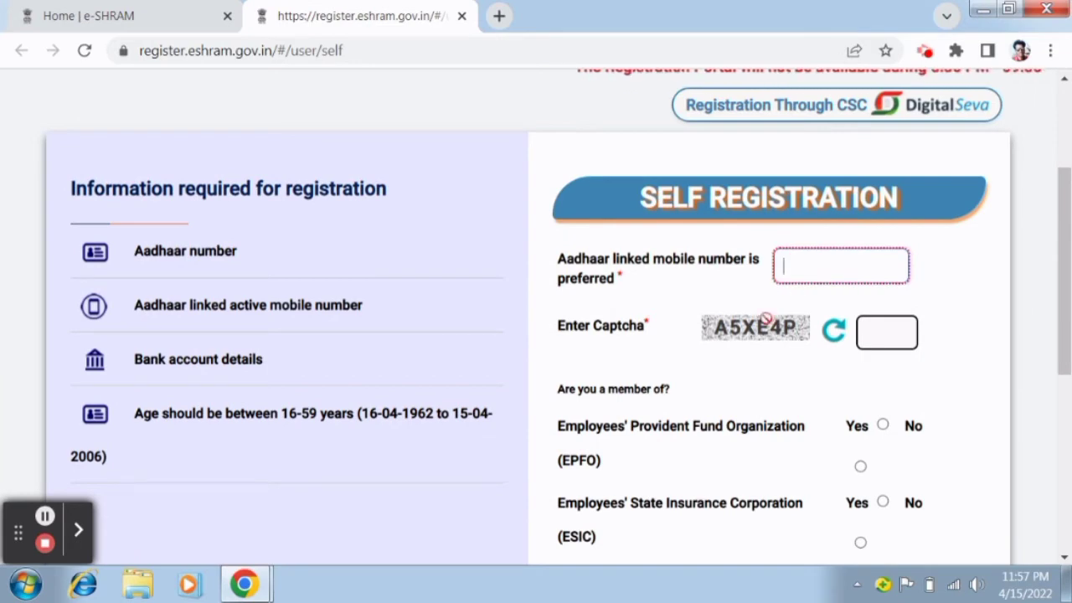
pyautogui.scroll(-1, 848, 275)
pyautogui.click(871, 245)
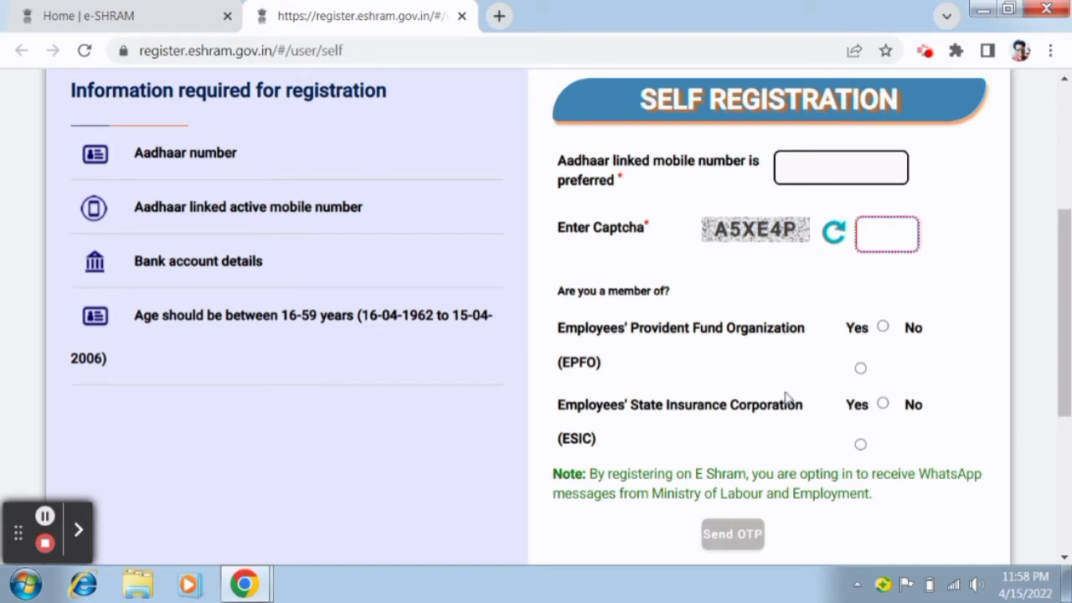
pyautogui.click(883, 328)
pyautogui.click(884, 405)
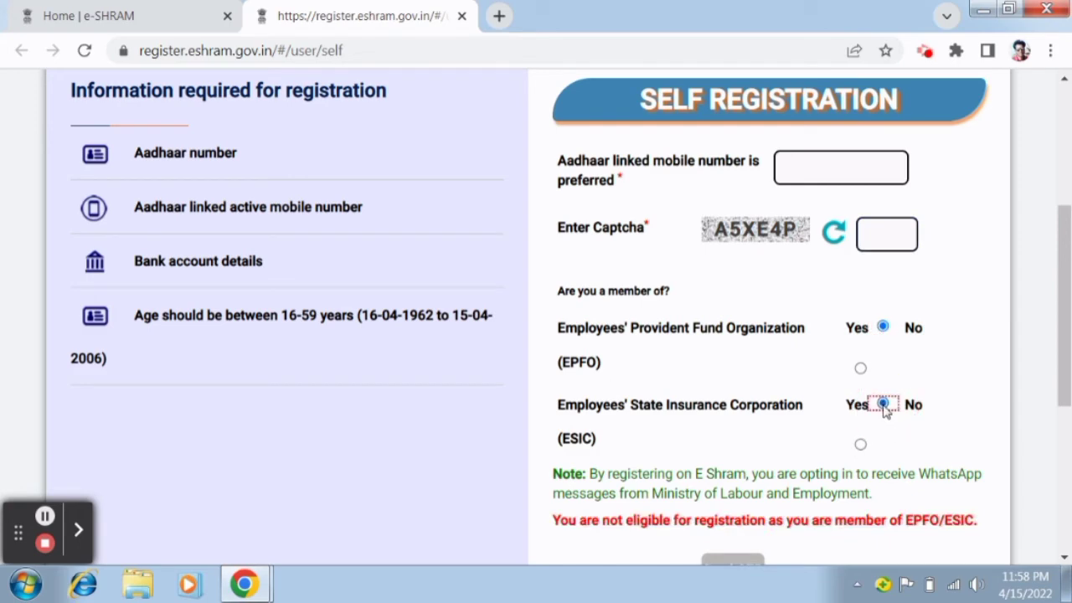
pyautogui.scroll(4, 829, 424)
pyautogui.scroll(-2, 808, 382)
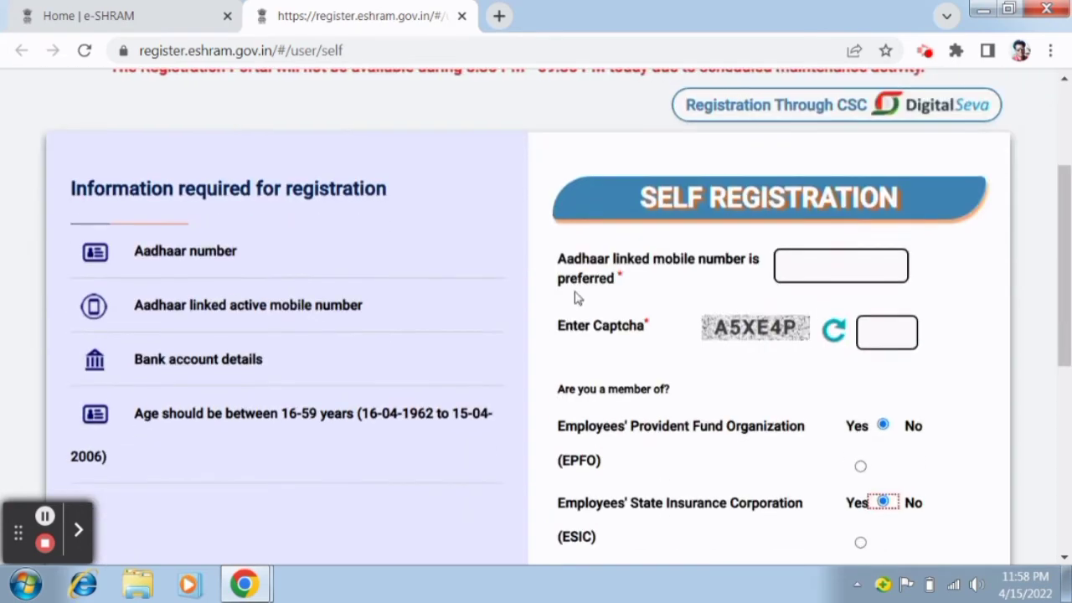
pyautogui.scroll(-3, 136, 517)
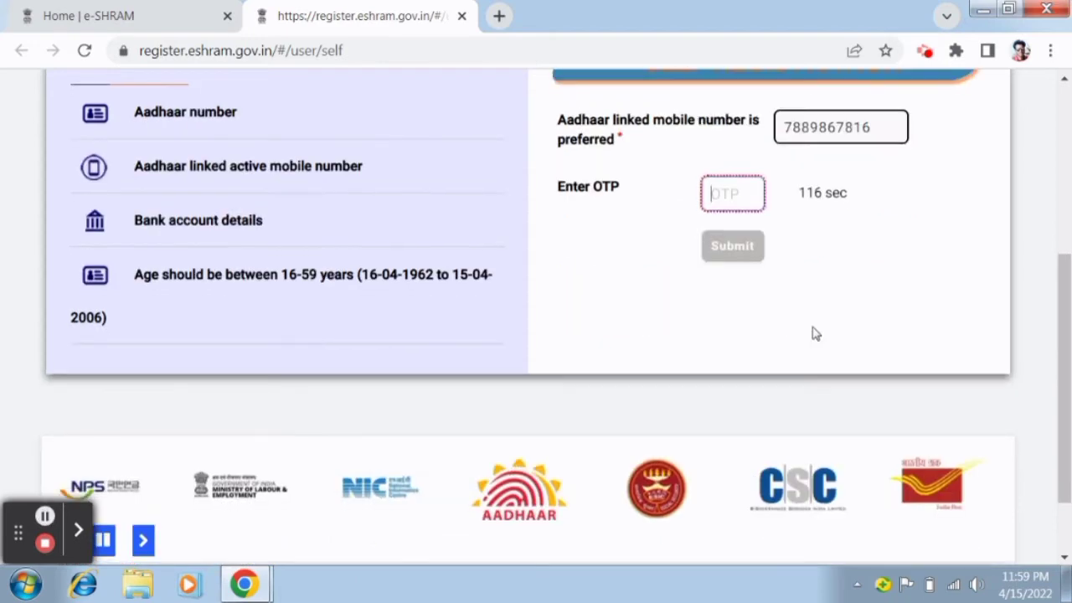
pyautogui.scroll(-1, 813, 333)
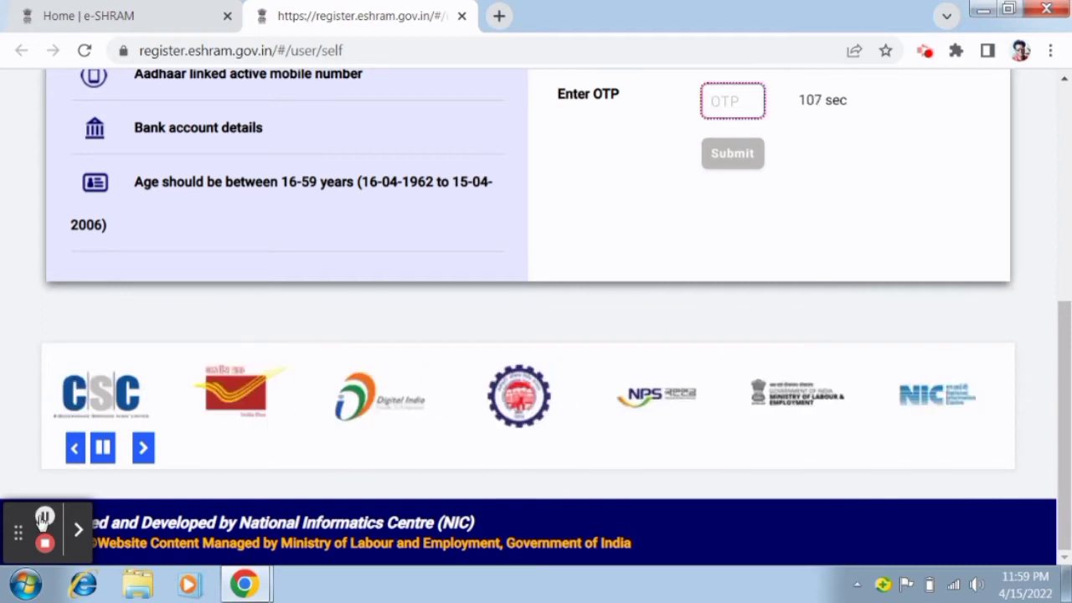
# Step: Enter the OTP received on the mobile and submit it
pyautogui.click(45, 516)
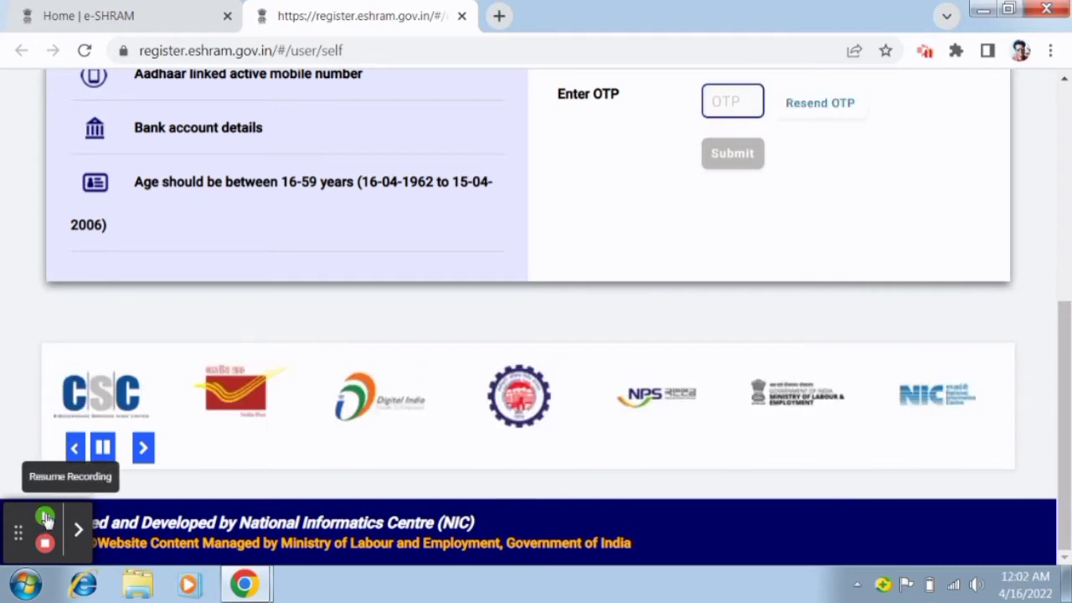
pyautogui.click(45, 518)
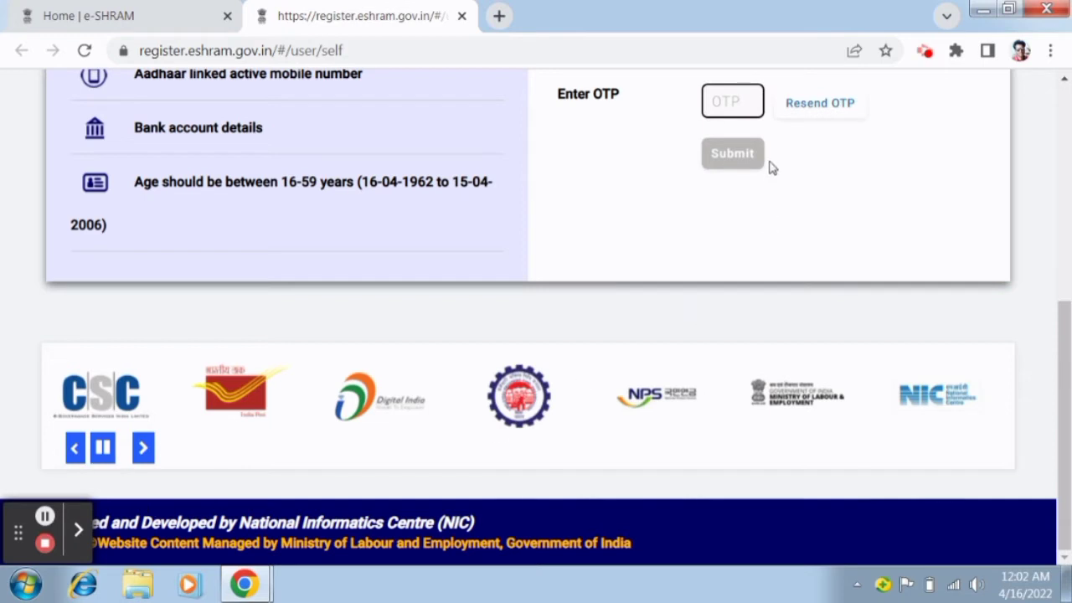
pyautogui.click(751, 109)
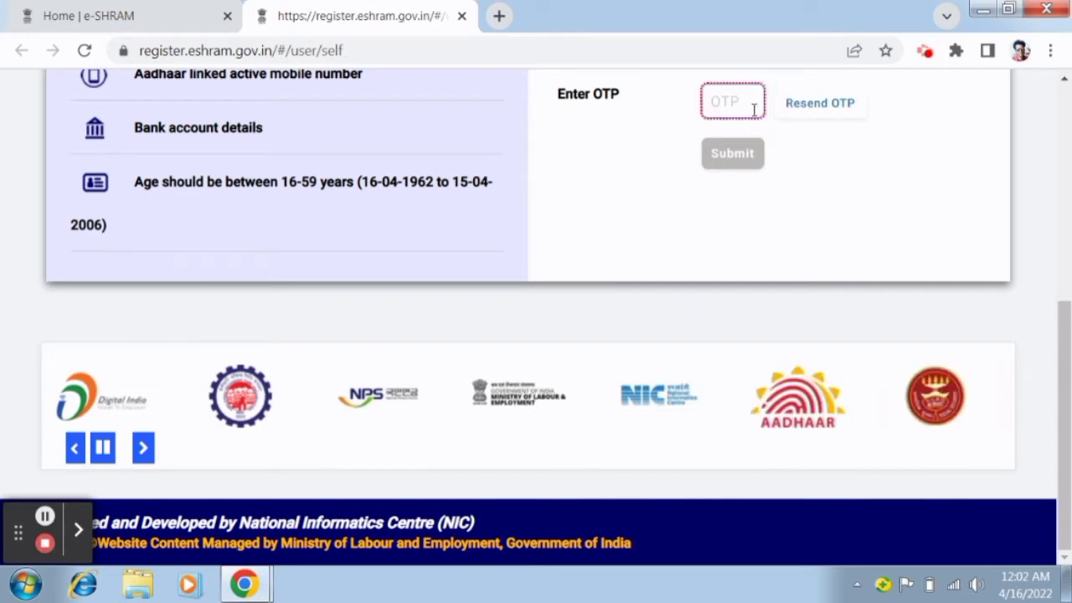
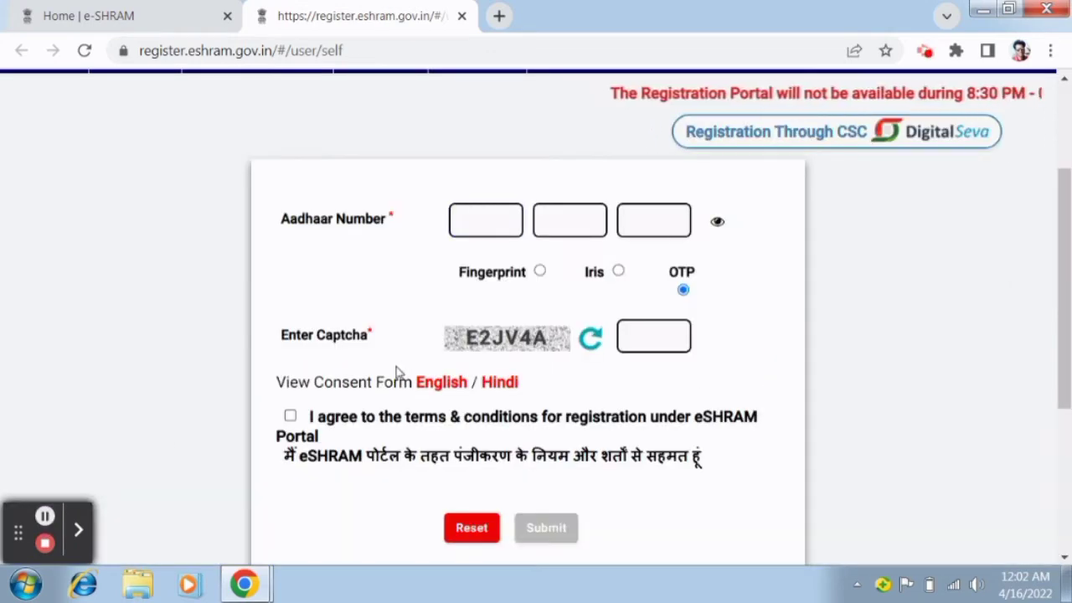
pyautogui.scroll(-1, 397, 373)
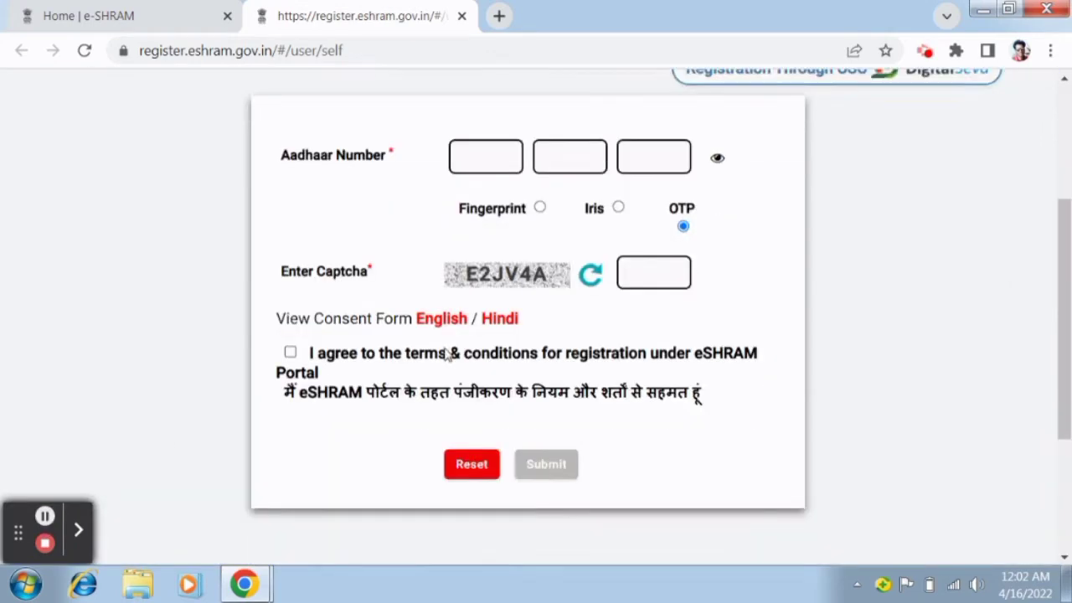
# Step: Enter the Aadhaar number and captcha, agree to the terms, and submit for an Aadhaar OTP
pyautogui.scroll(1, 488, 347)
pyautogui.click(502, 222)
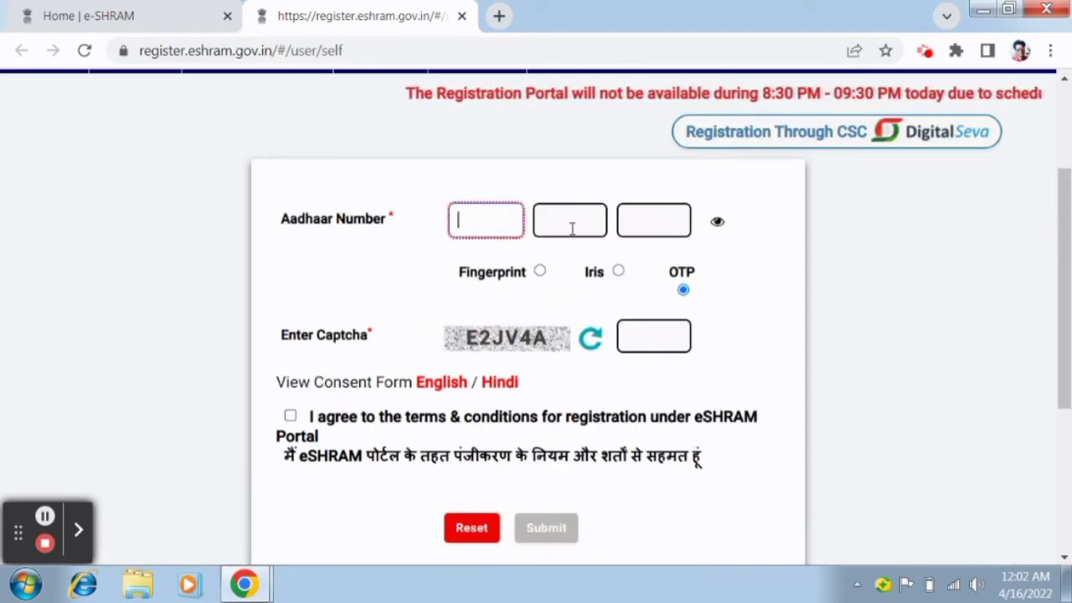
pyautogui.scroll(-1, 545, 266)
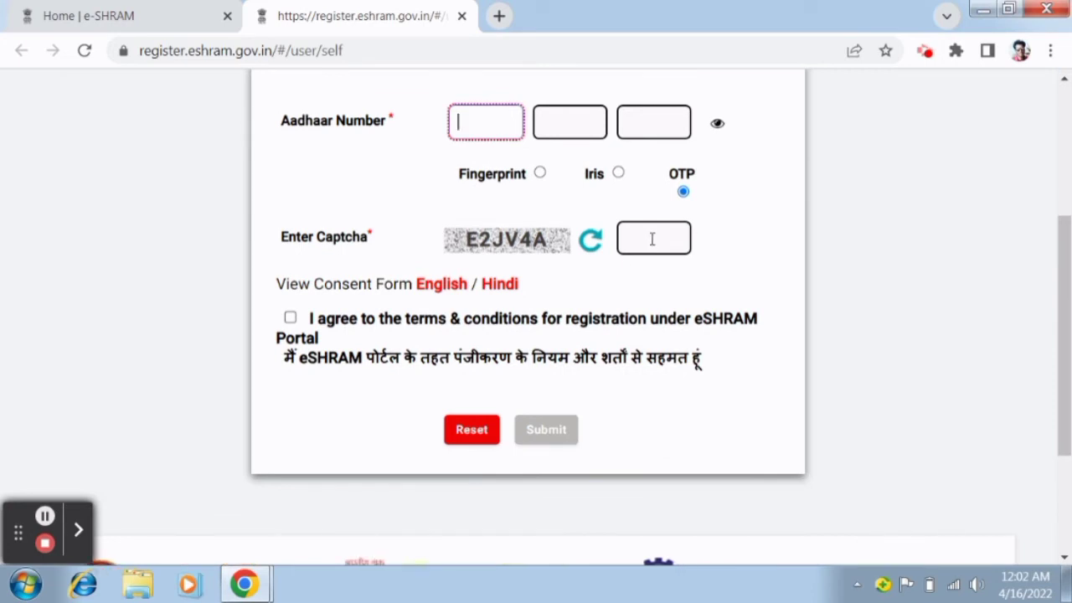
pyautogui.click(651, 239)
pyautogui.click(293, 318)
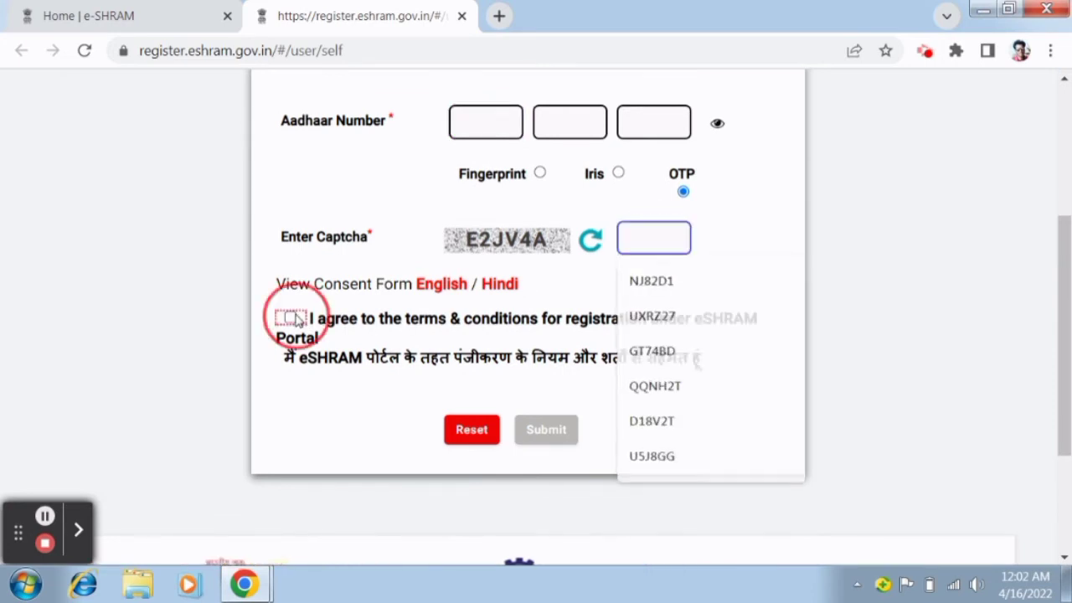
pyautogui.scroll(1, 566, 336)
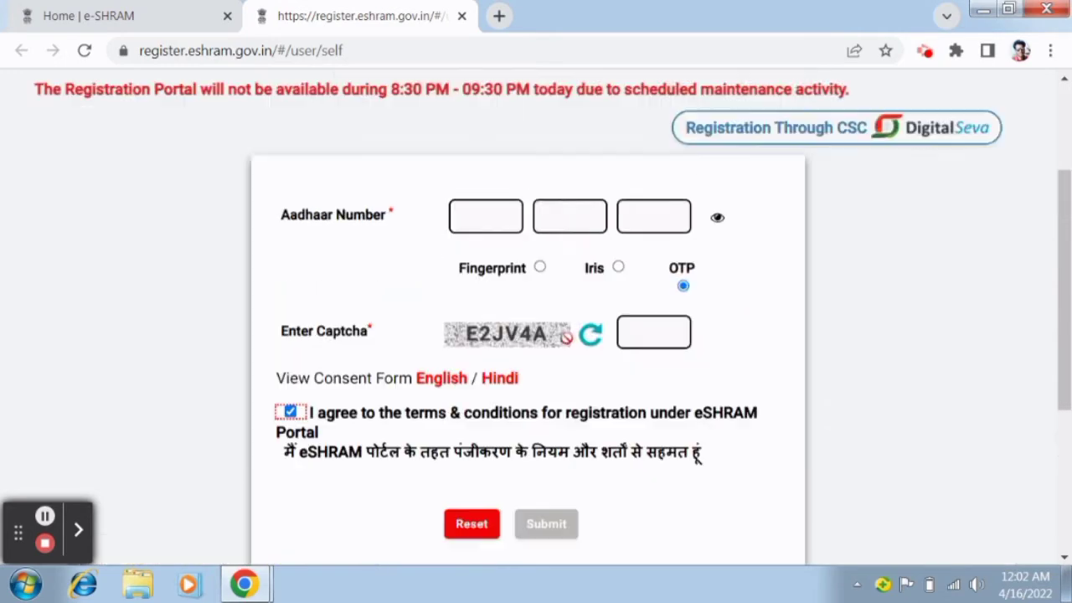
pyautogui.scroll(-1, 568, 340)
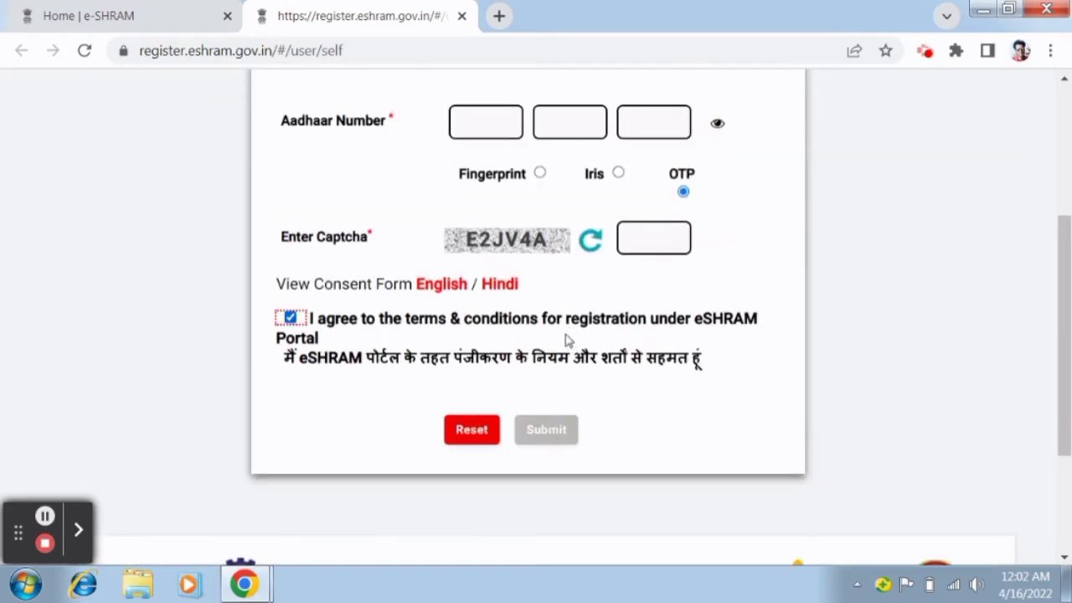
pyautogui.scroll(-1, 566, 339)
pyautogui.click(45, 516)
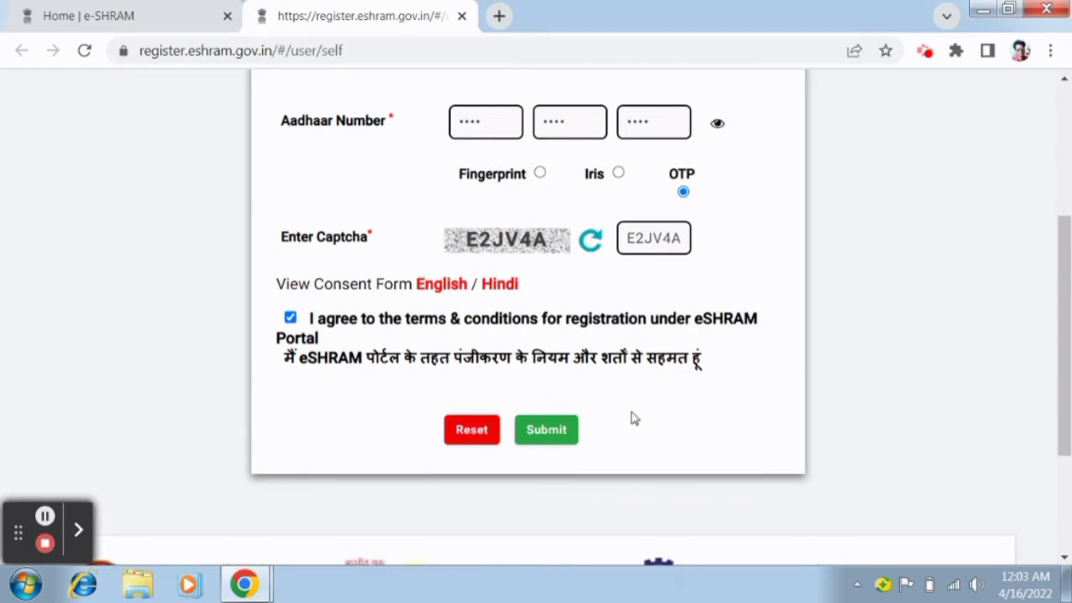
pyautogui.click(552, 438)
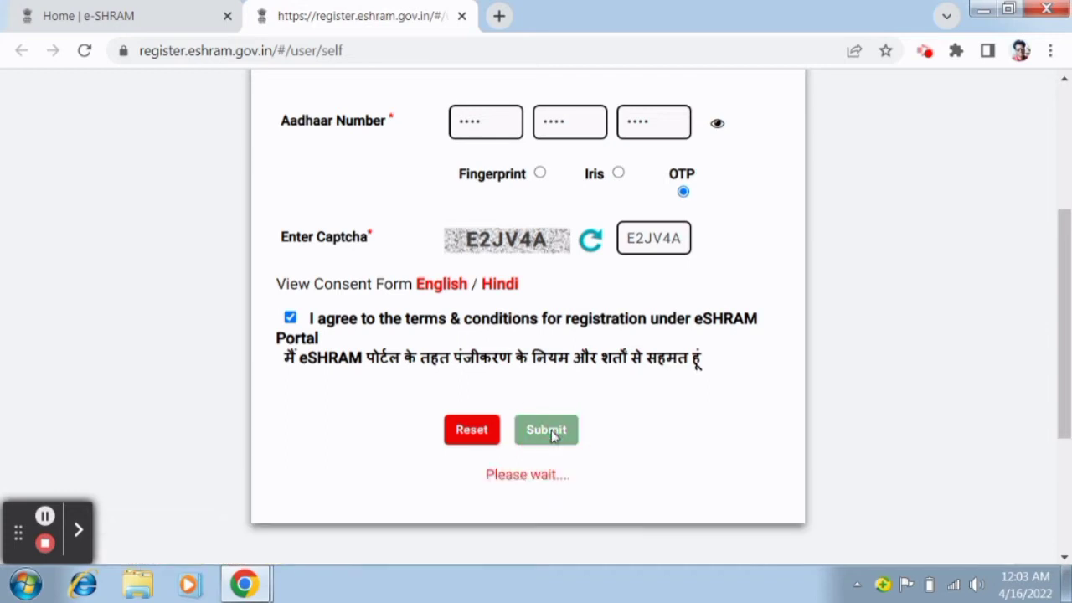
pyautogui.click(46, 517)
pyautogui.click(46, 517)
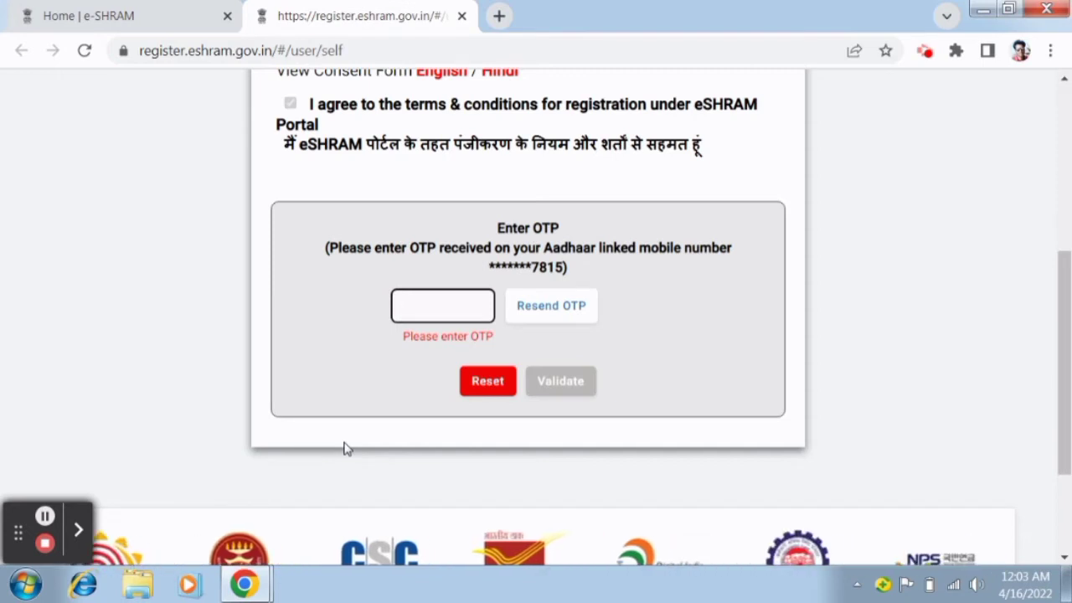
# Step: Enter the OTP sent to the Aadhaar-linked mobile and validate it
pyautogui.click(451, 315)
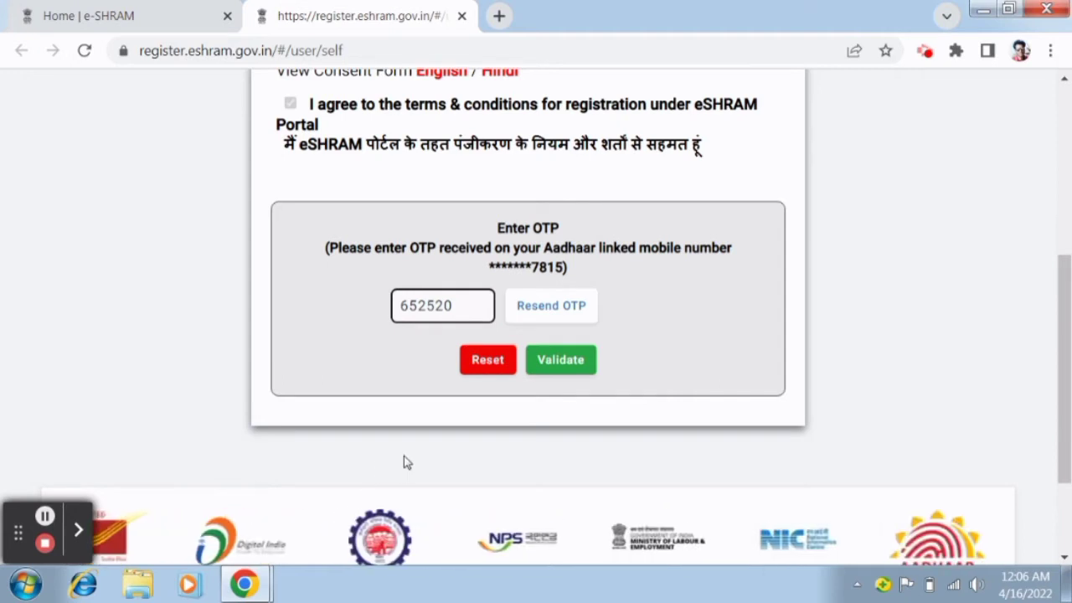
pyautogui.click(570, 367)
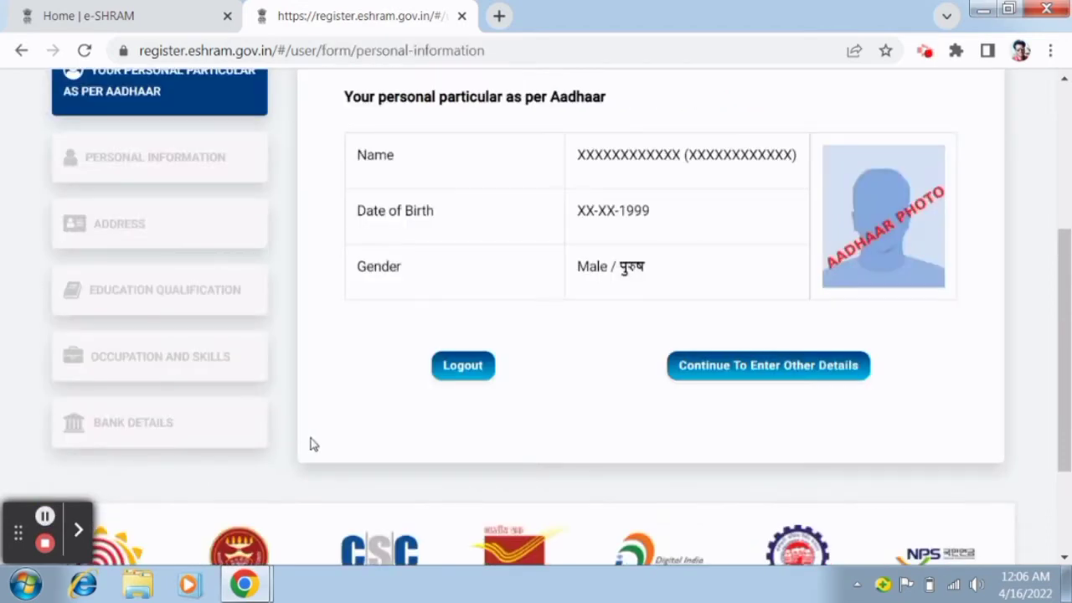
# Step: Review the Aadhaar particulars and continue to entering the other personal details
pyautogui.scroll(1, 310, 444)
pyautogui.scroll(-1, 311, 443)
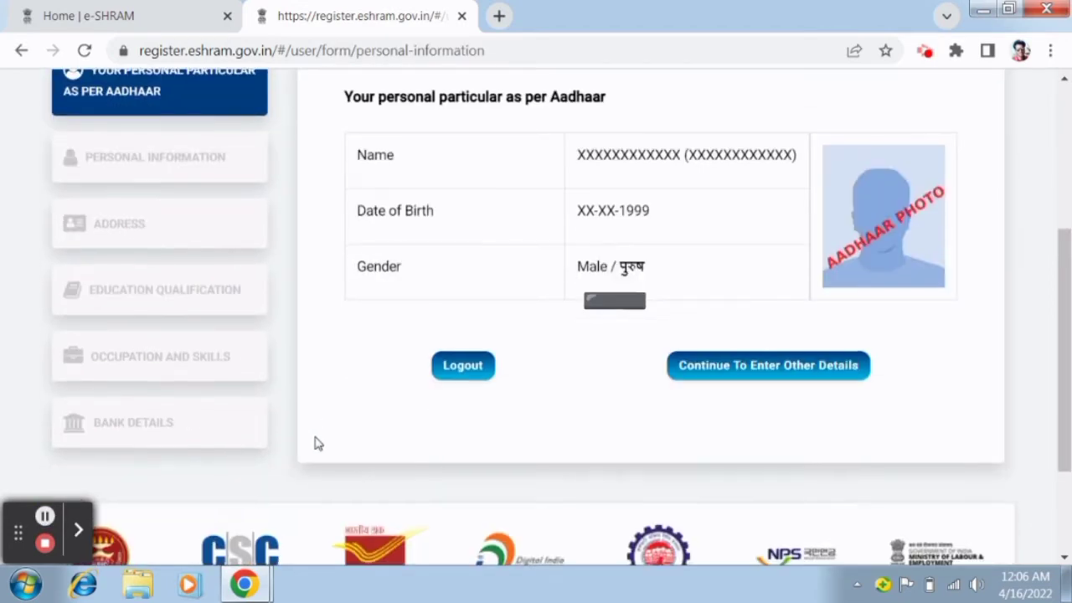
pyautogui.scroll(1, 323, 438)
pyautogui.scroll(-1, 418, 397)
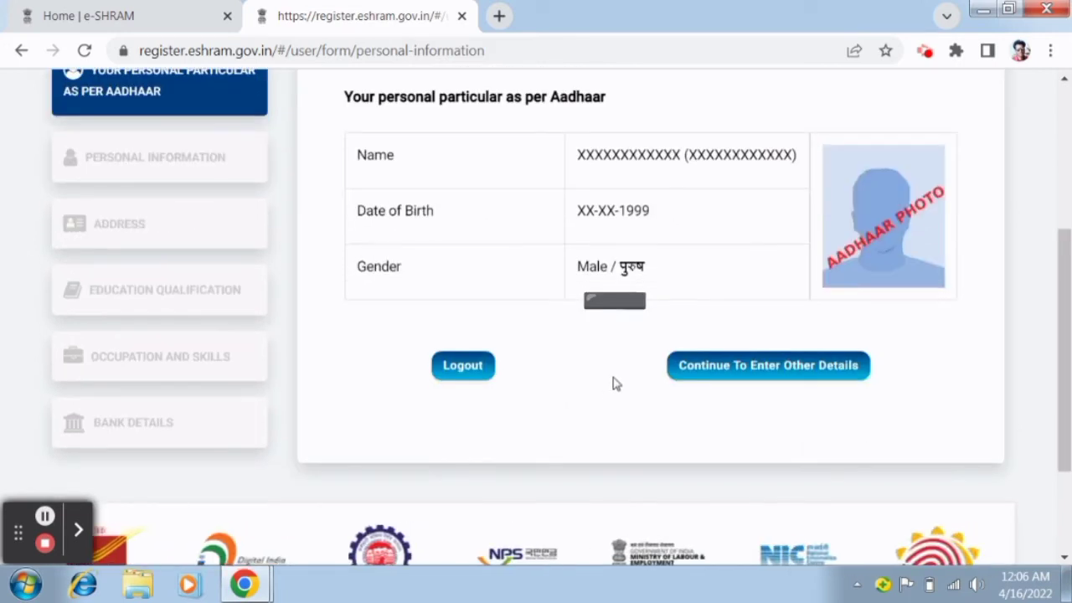
pyautogui.click(716, 371)
pyautogui.scroll(-5, 168, 469)
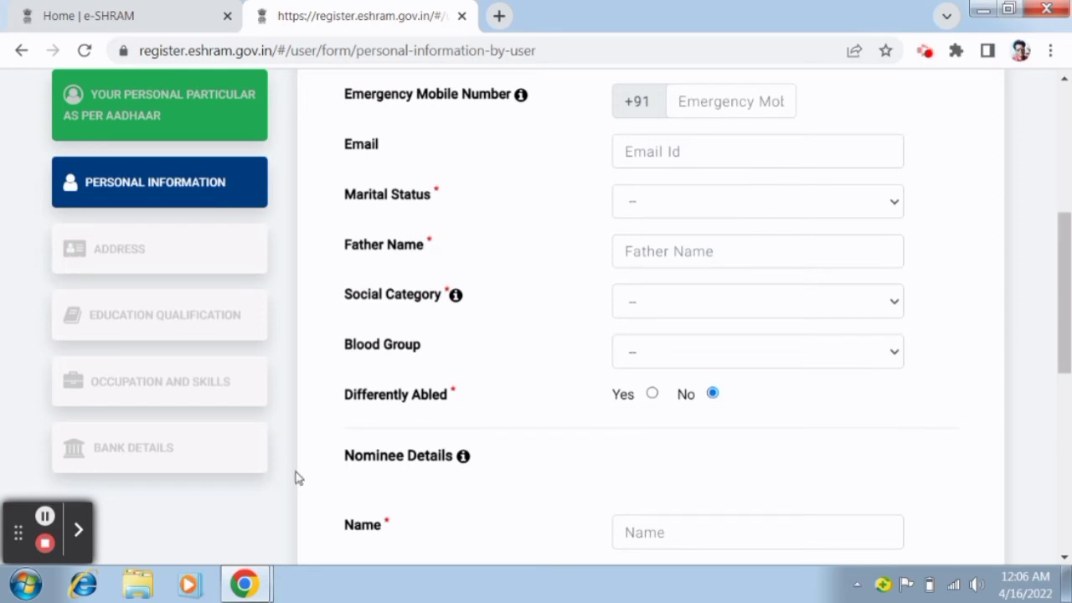
# Step: Fill the Email field and set marital status to Never married
pyautogui.click(666, 158)
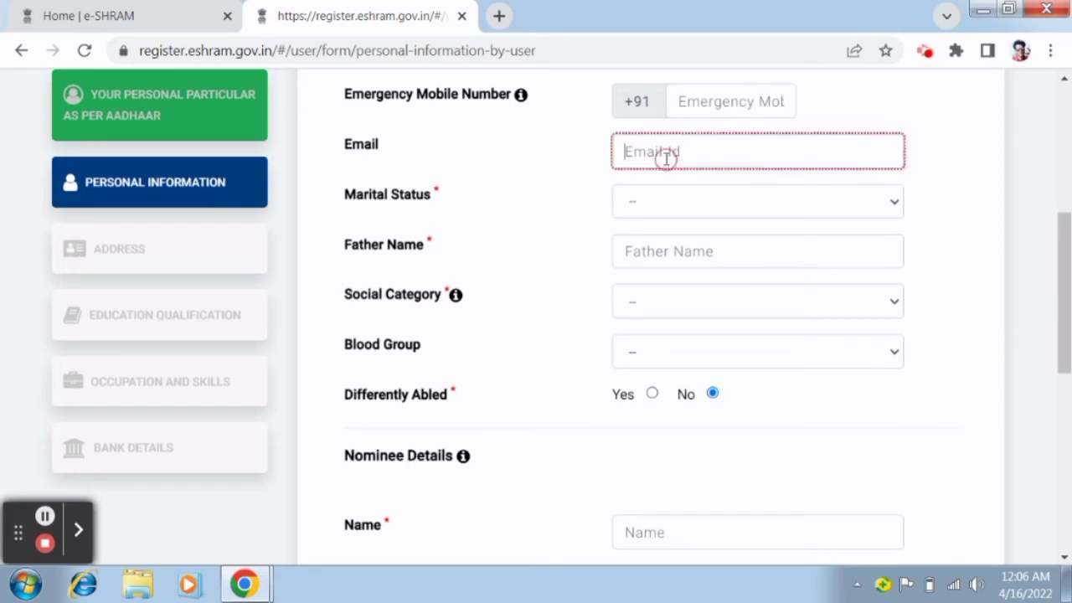
pyautogui.click(633, 208)
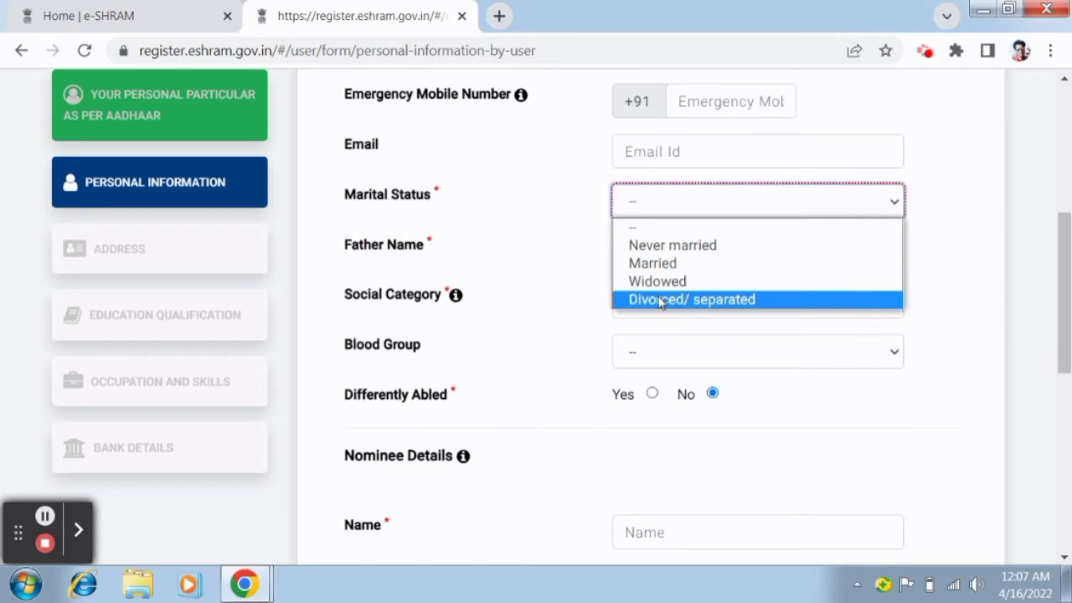
pyautogui.click(674, 267)
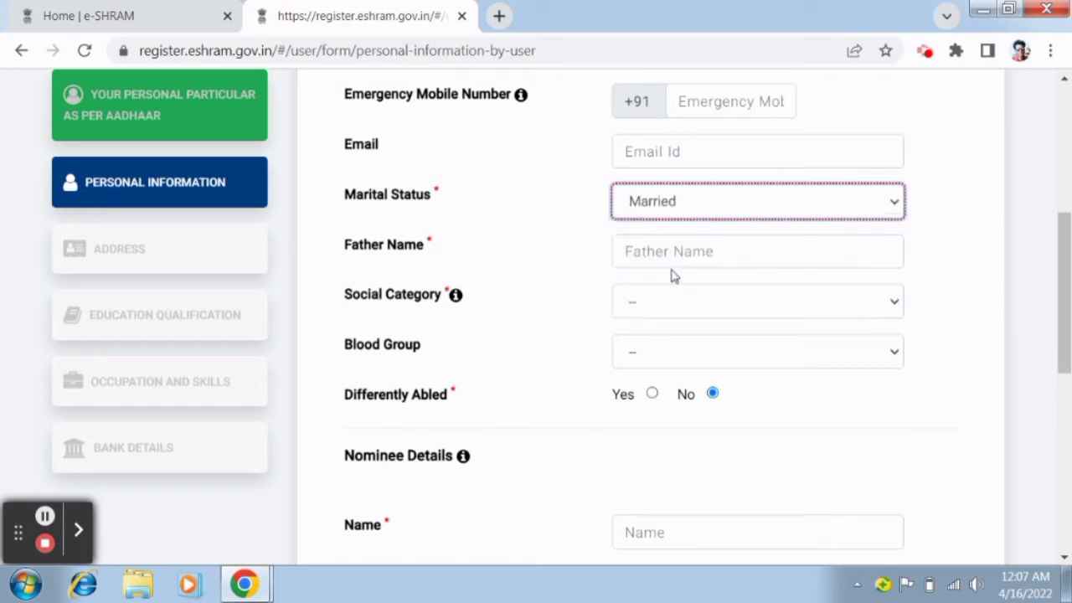
pyautogui.click(680, 215)
pyautogui.click(686, 246)
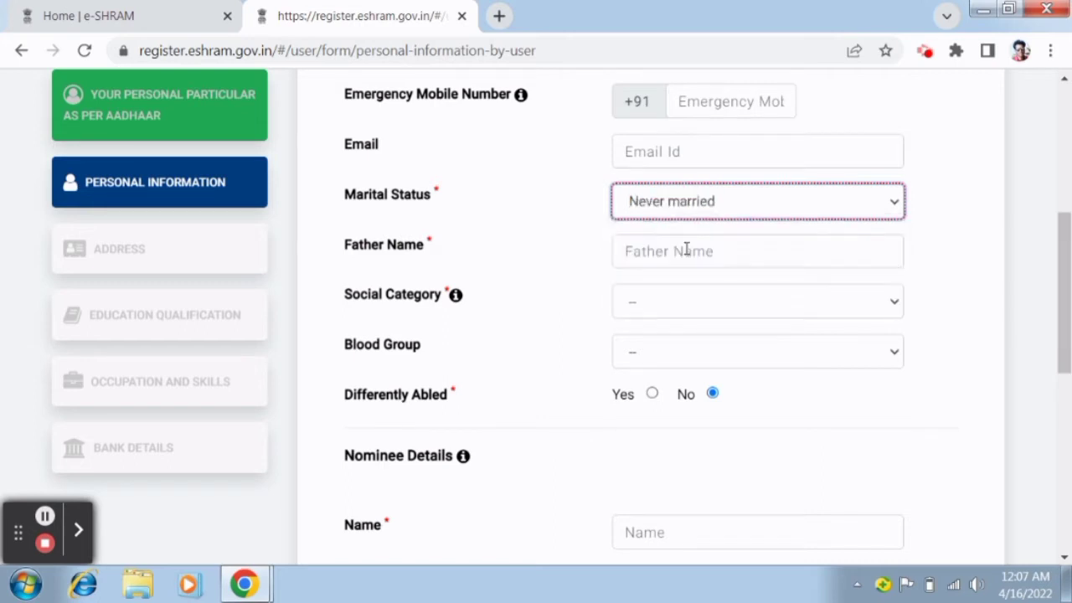
pyautogui.scroll(-1, 580, 284)
# Step: Fill the father's name, set blood group to A+ and social category to General
pyautogui.click(646, 155)
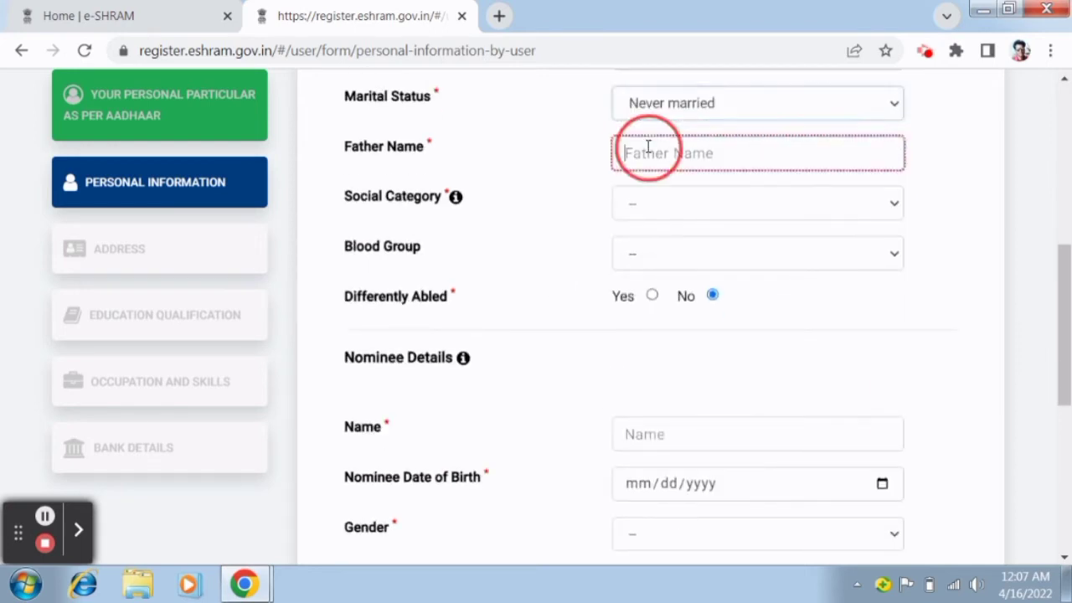
pyautogui.click(636, 210)
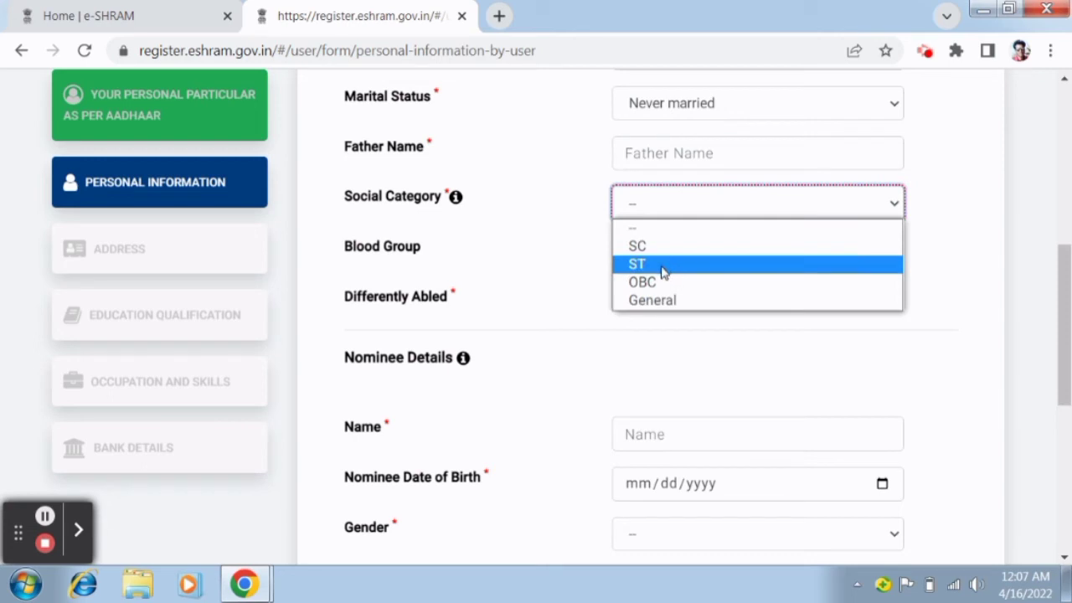
pyautogui.click(521, 294)
pyautogui.click(631, 258)
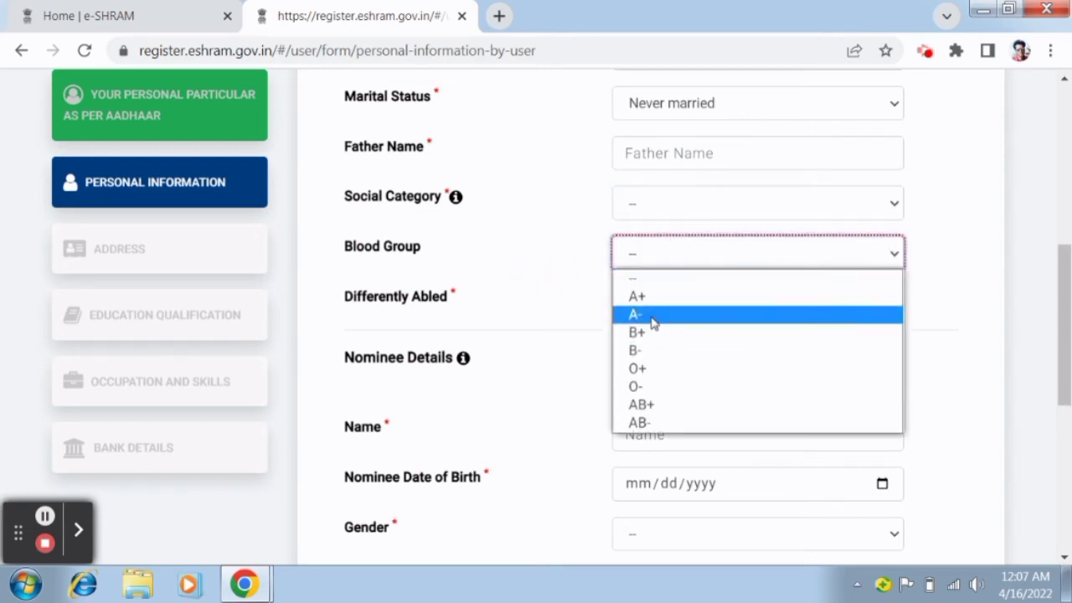
pyautogui.click(650, 296)
pyautogui.click(668, 211)
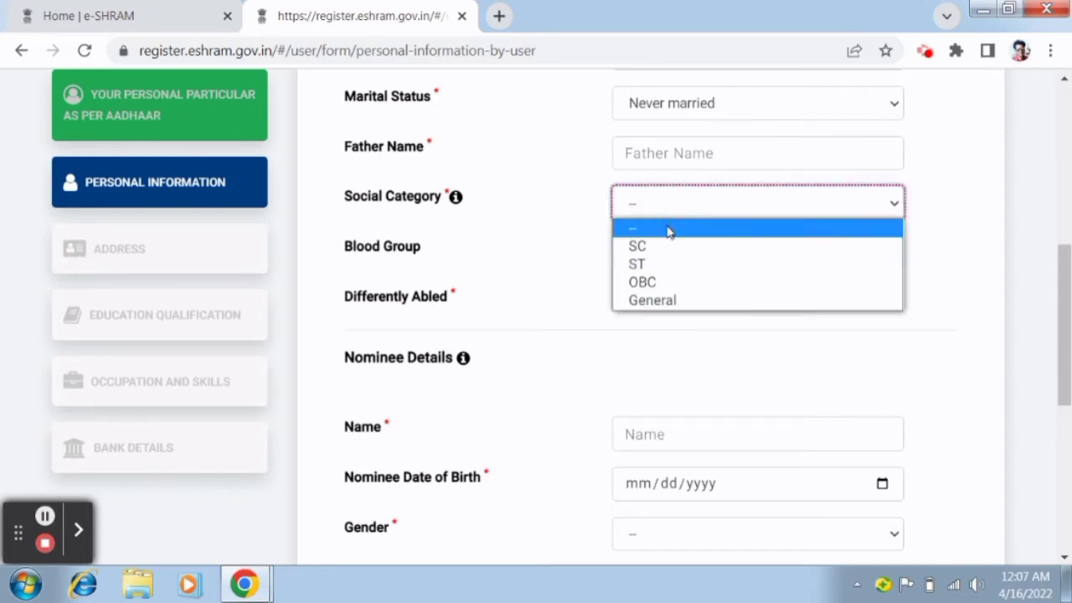
pyautogui.click(657, 300)
pyautogui.scroll(-1, 589, 301)
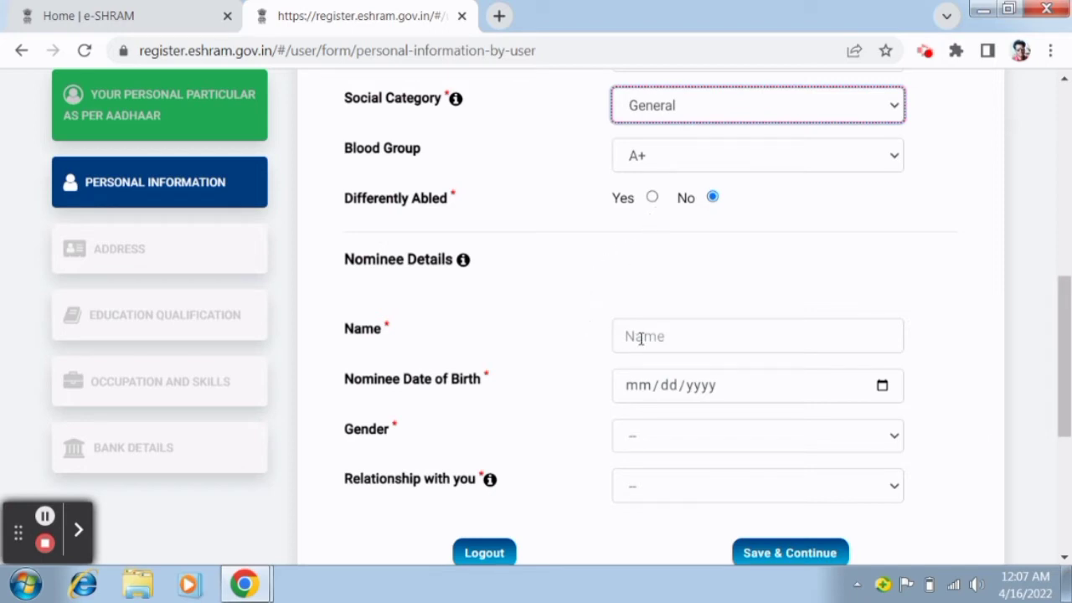
pyautogui.scroll(-1, 603, 360)
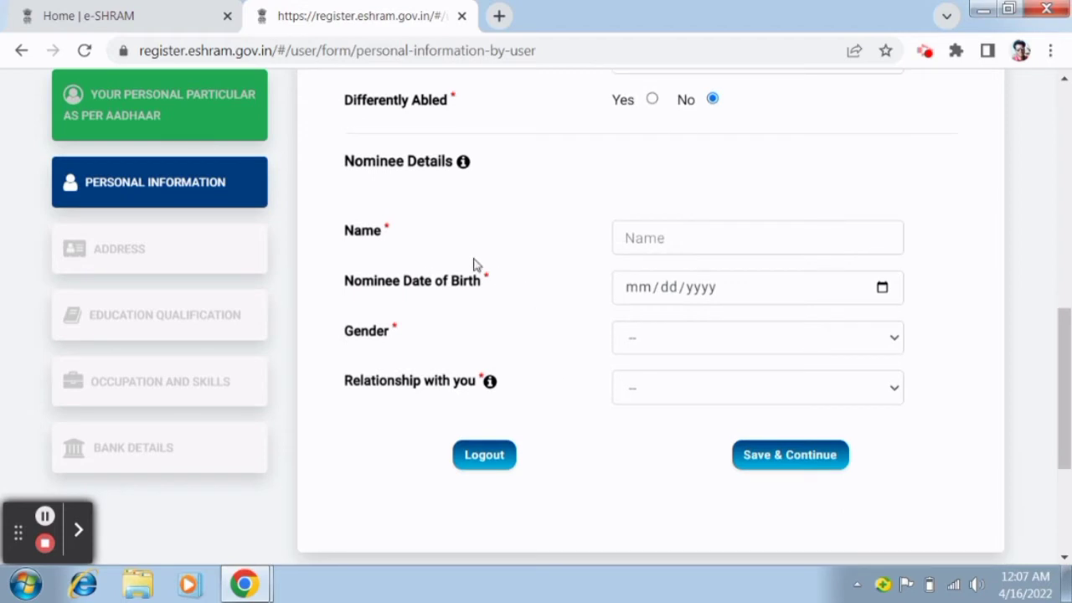
# Step: Go through the nominee name, birth date, gender and relationship fields, then save Personal Information
pyautogui.click(655, 239)
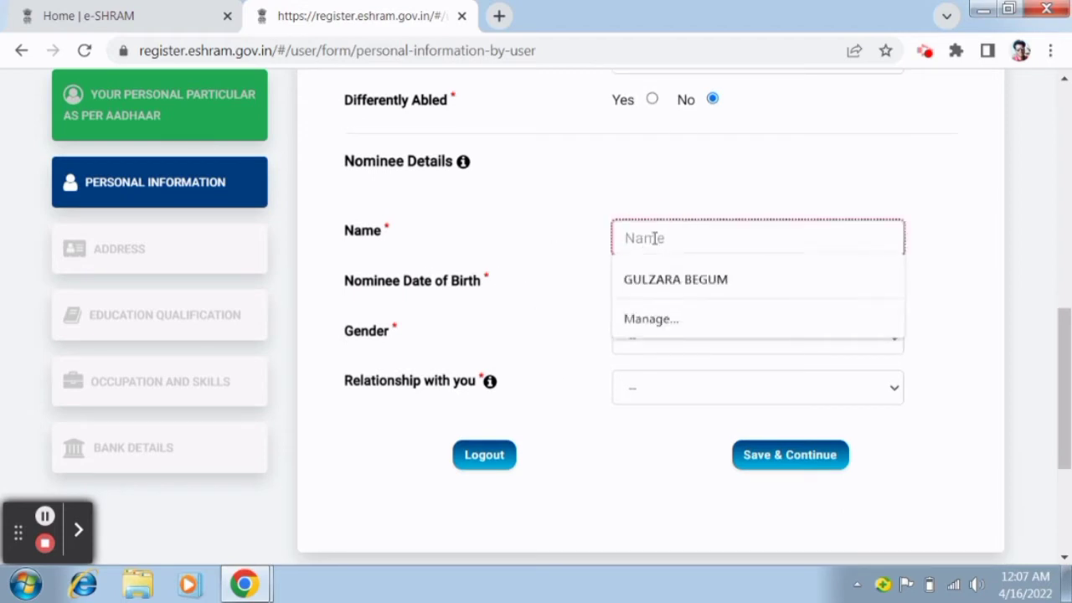
pyautogui.click(566, 266)
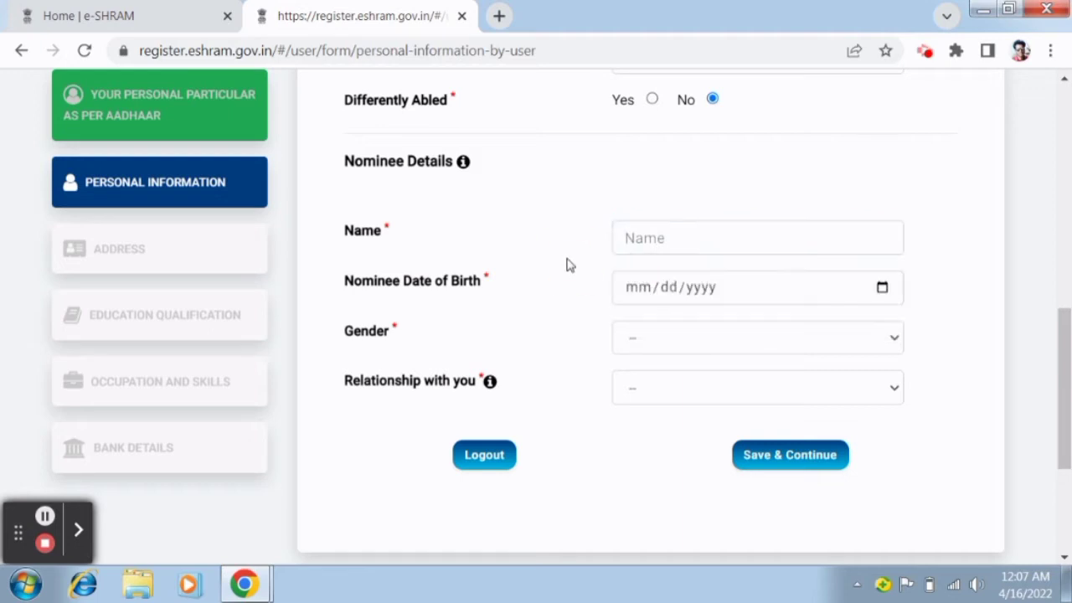
pyautogui.click(645, 293)
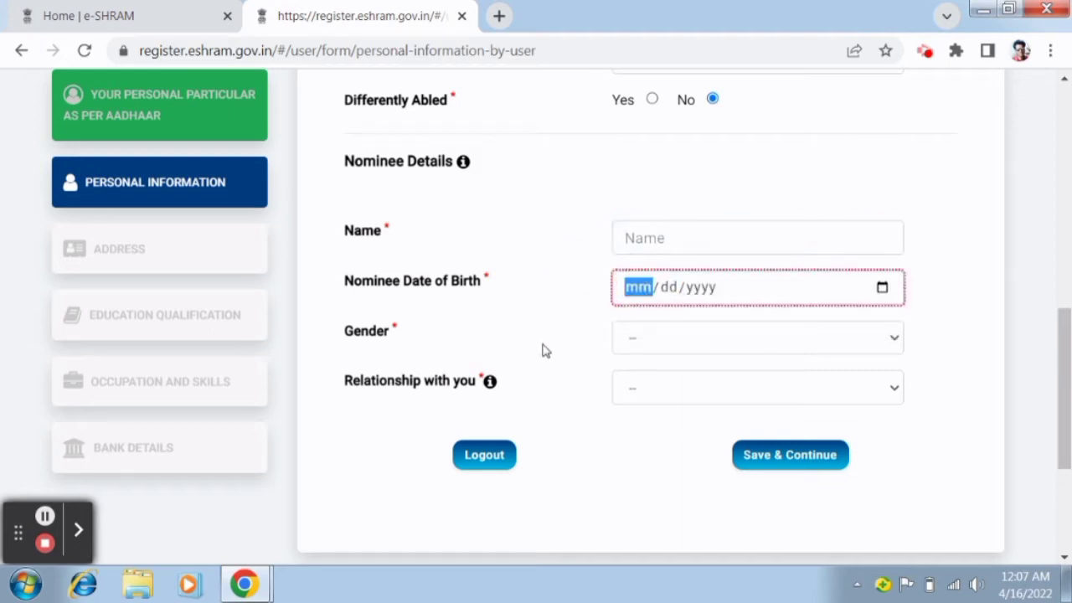
pyautogui.click(685, 343)
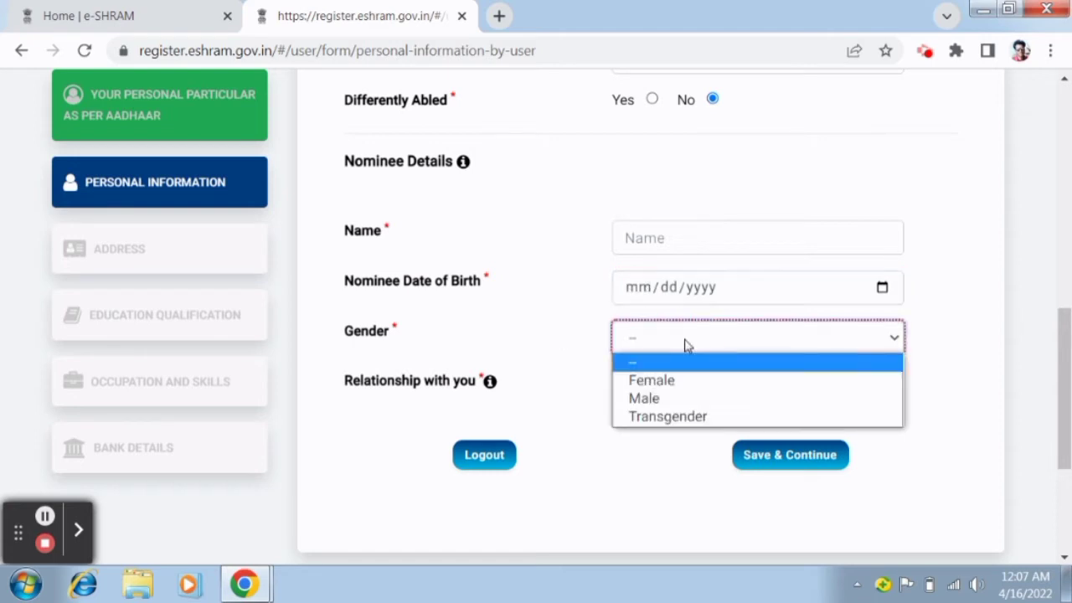
pyautogui.click(557, 408)
pyautogui.click(629, 400)
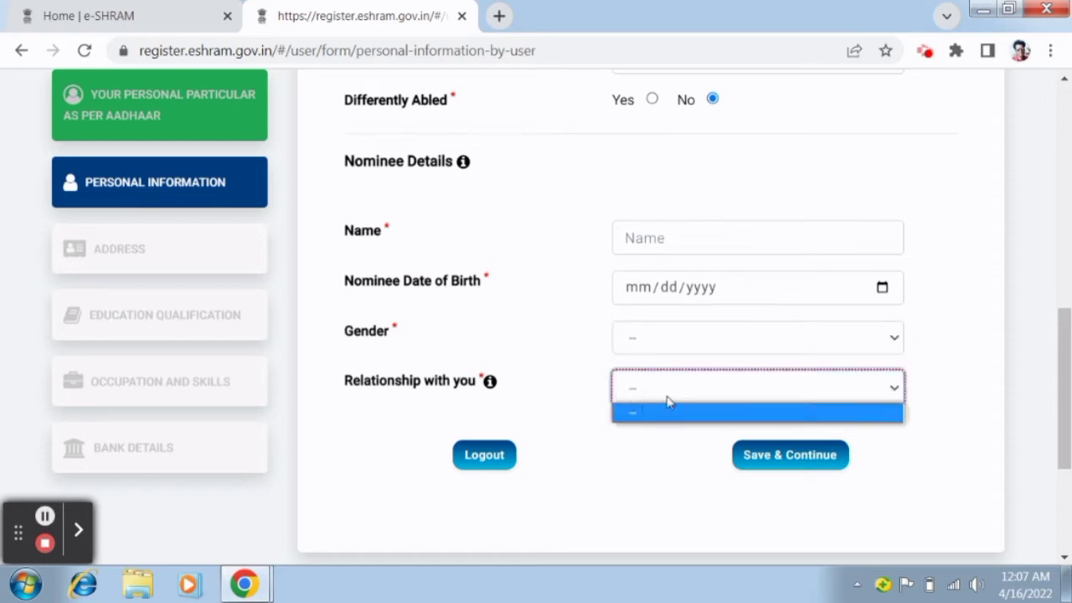
pyautogui.click(667, 399)
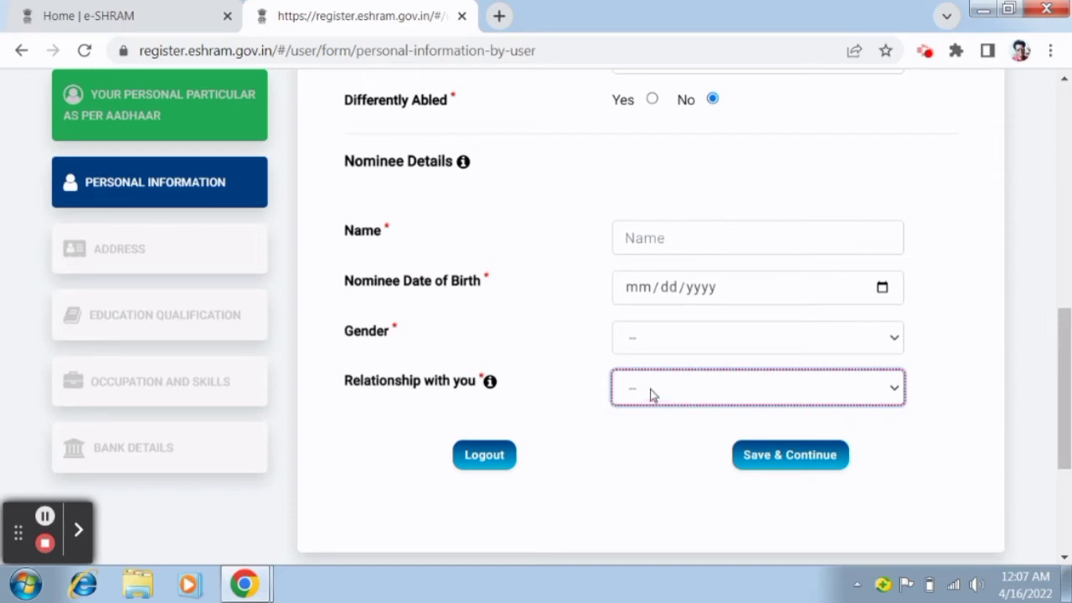
pyautogui.click(667, 243)
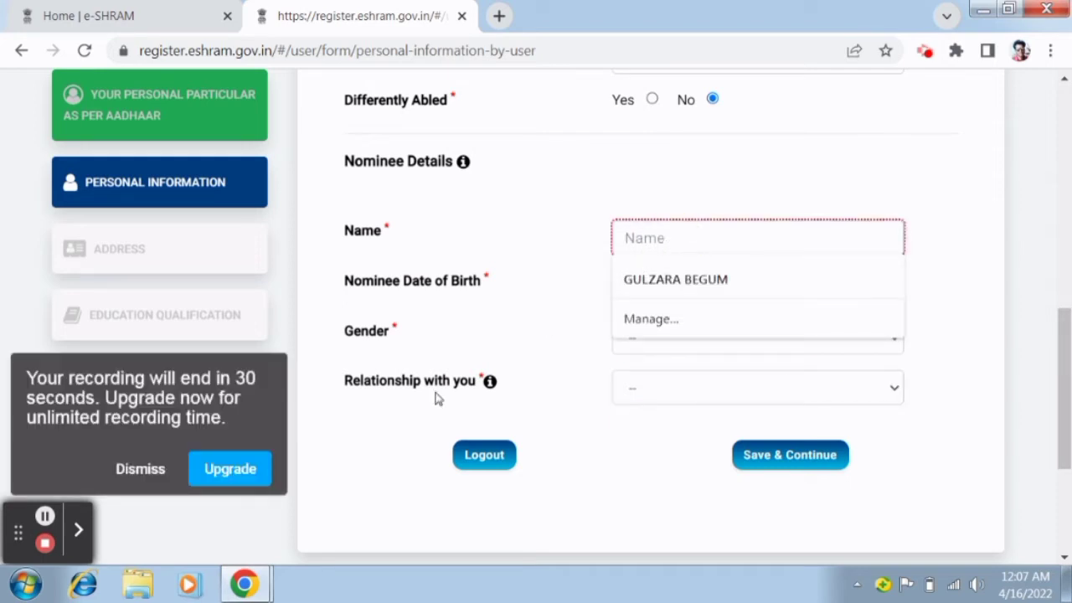
pyautogui.click(140, 469)
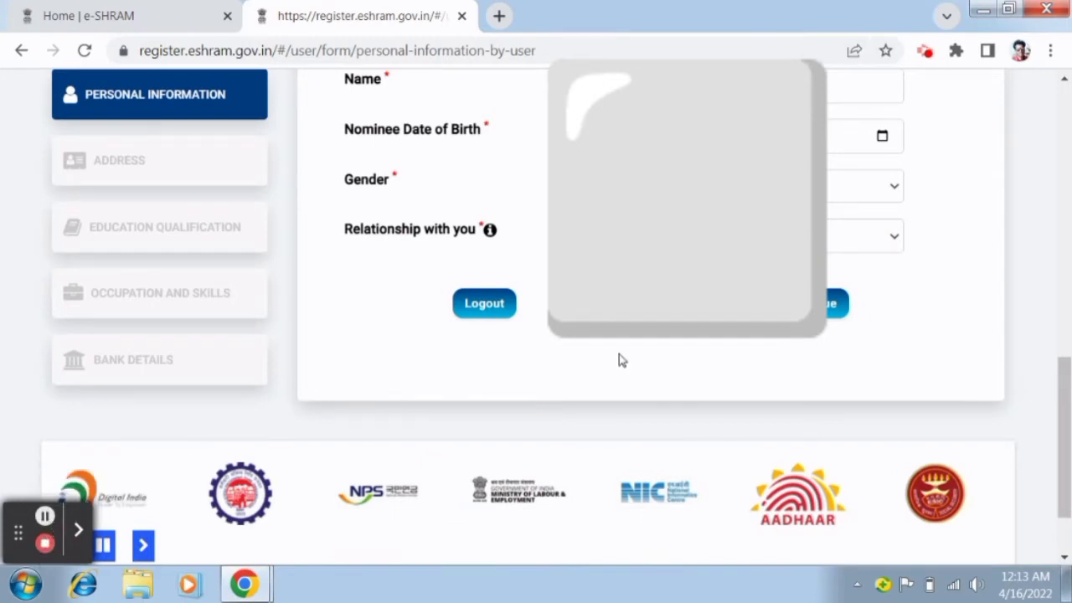
pyautogui.click(837, 303)
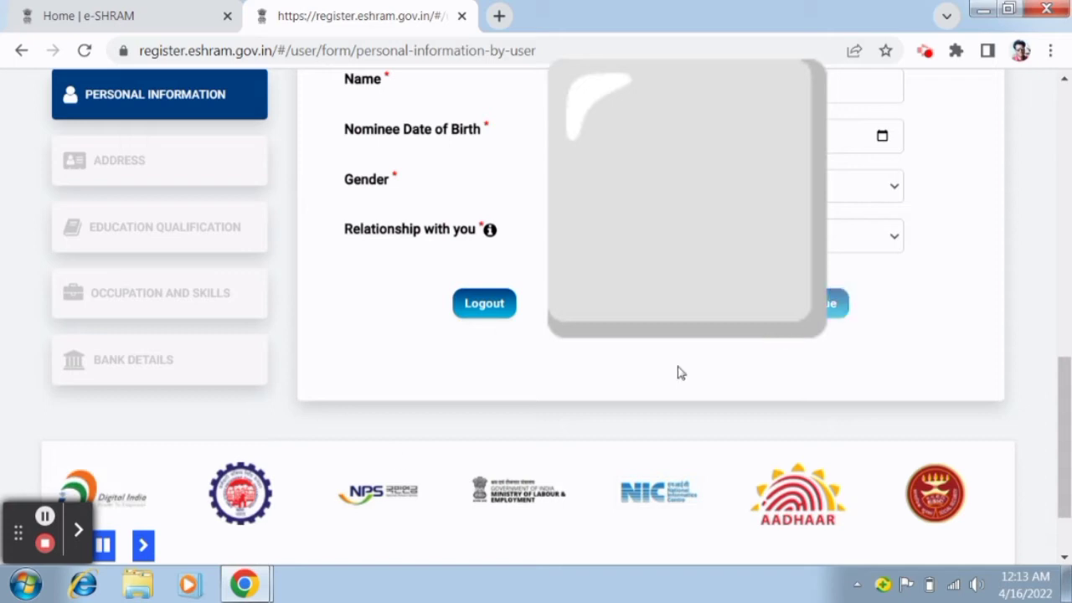
pyautogui.click(52, 519)
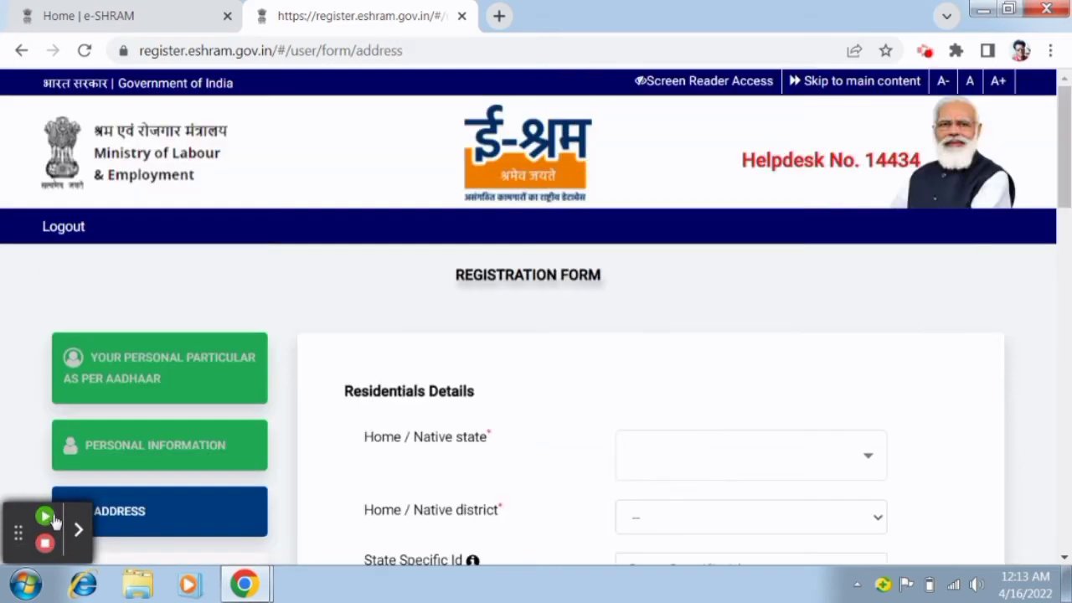
# Step: Choose JAMMU AND KASHMIR as the home/native state
pyautogui.click(51, 519)
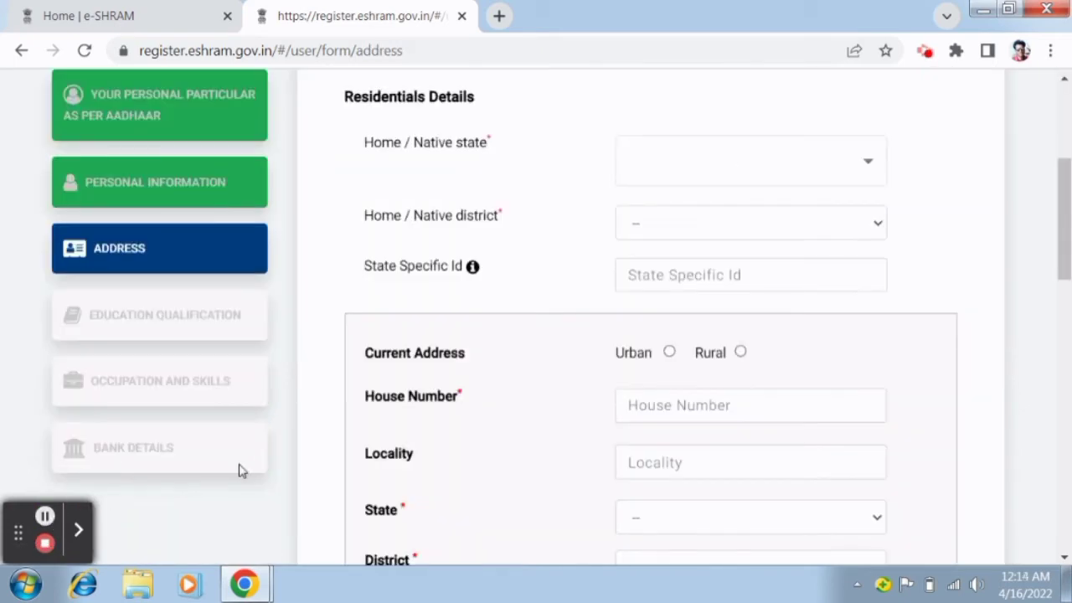
pyautogui.scroll(1, 252, 451)
pyautogui.scroll(-2, 263, 452)
pyautogui.scroll(-2, 277, 440)
pyautogui.scroll(4, 293, 430)
pyautogui.click(691, 261)
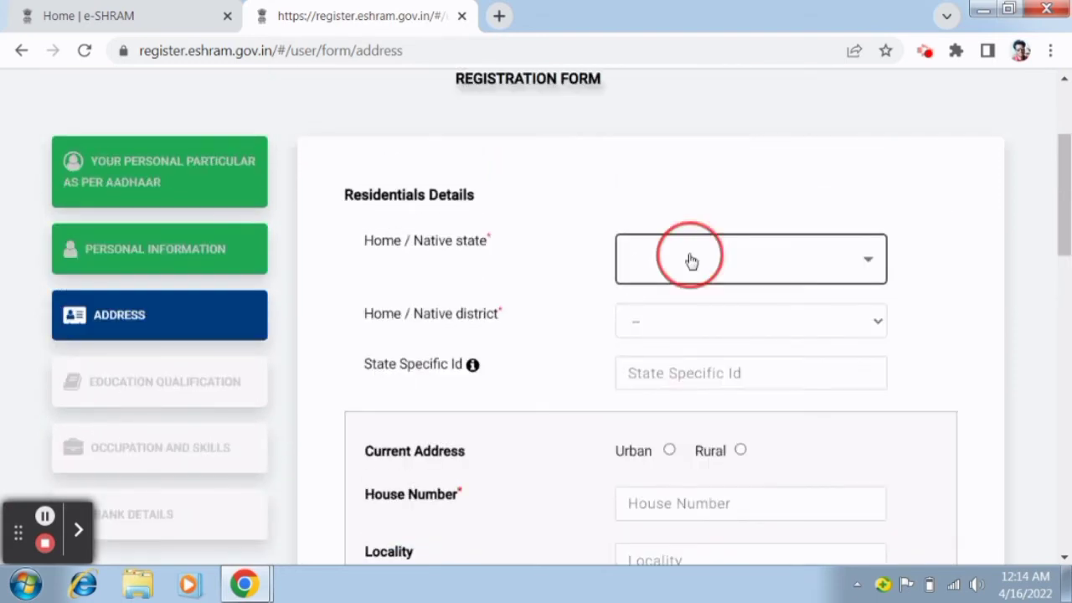
pyautogui.scroll(-3, 695, 335)
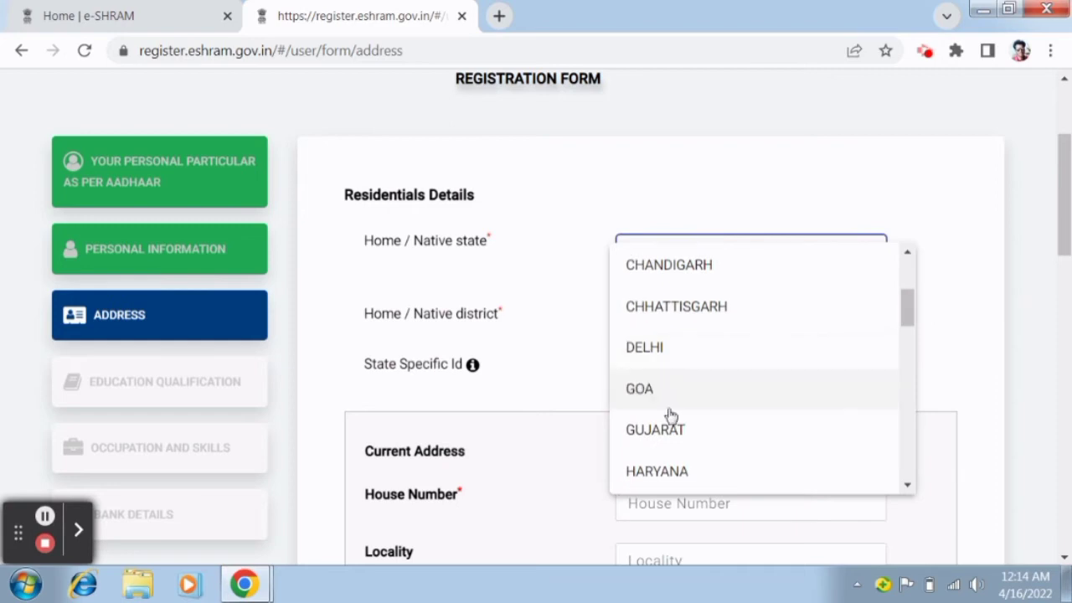
pyautogui.scroll(-1, 674, 414)
pyautogui.click(683, 461)
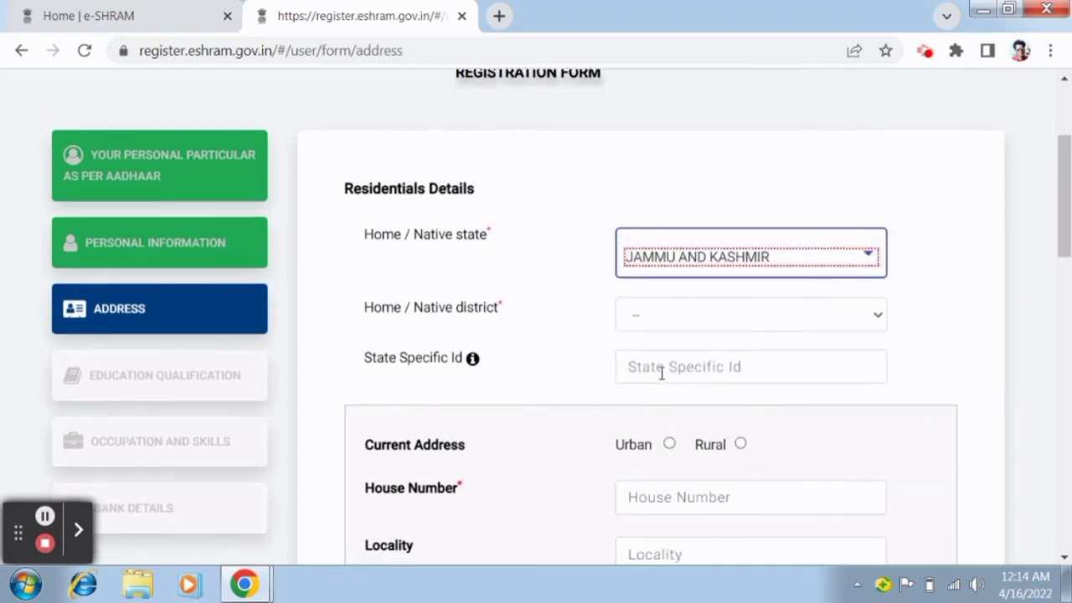
# Step: Choose RAMBAN as the home/native district and check the State Specific Id field
pyautogui.scroll(-2, 662, 368)
pyautogui.click(693, 231)
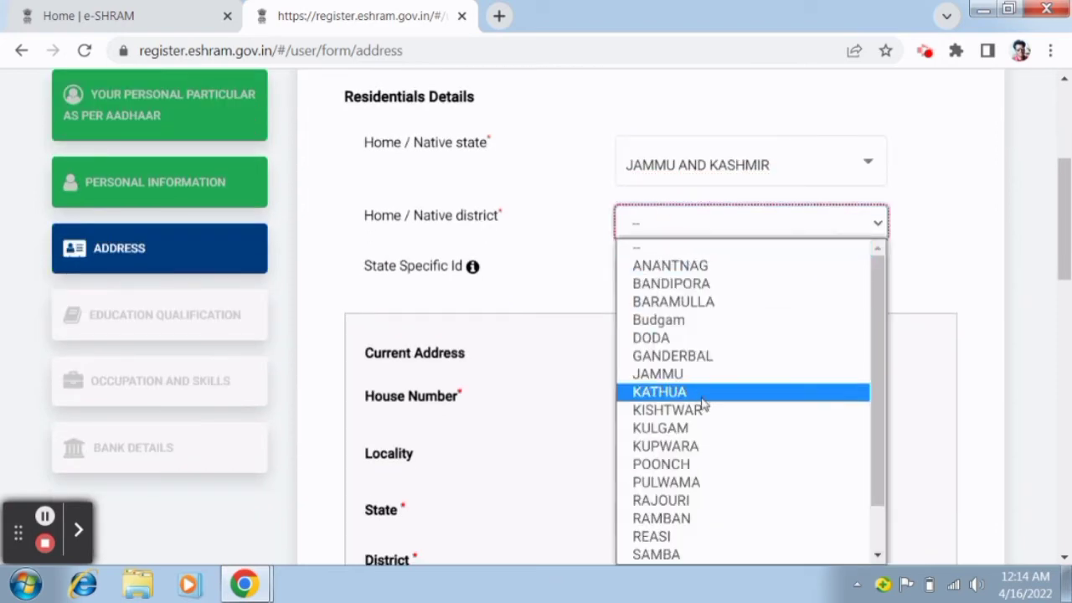
pyautogui.scroll(-1, 703, 405)
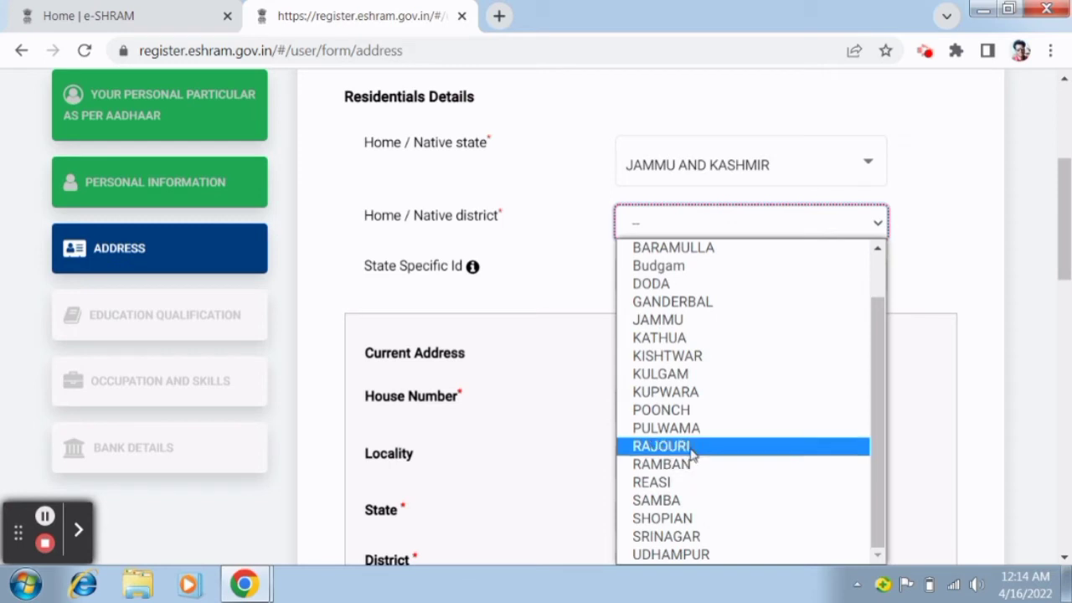
pyautogui.click(689, 463)
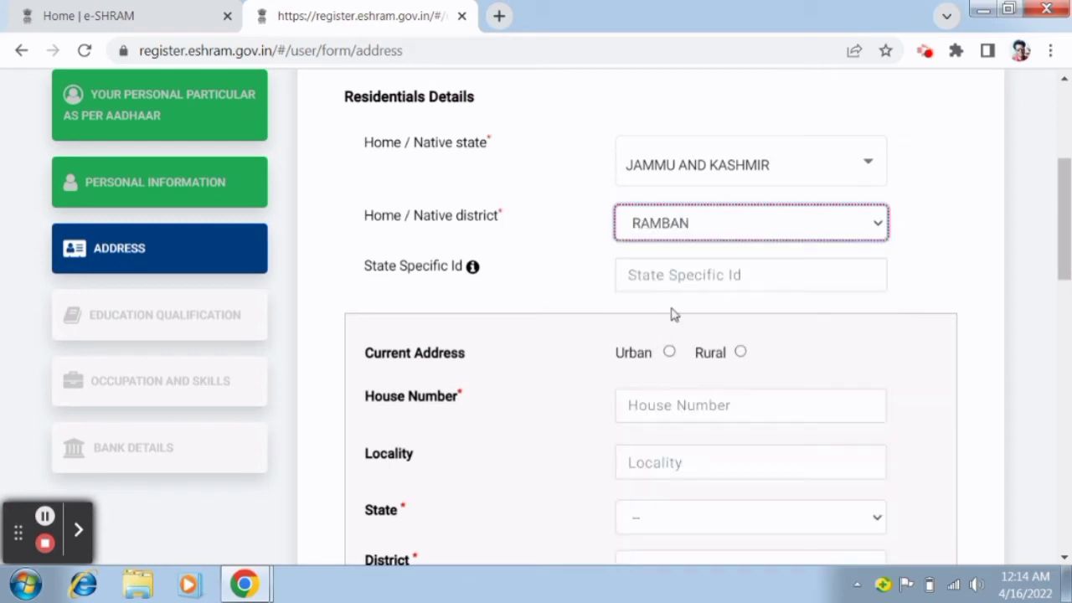
pyautogui.click(680, 278)
pyautogui.click(533, 327)
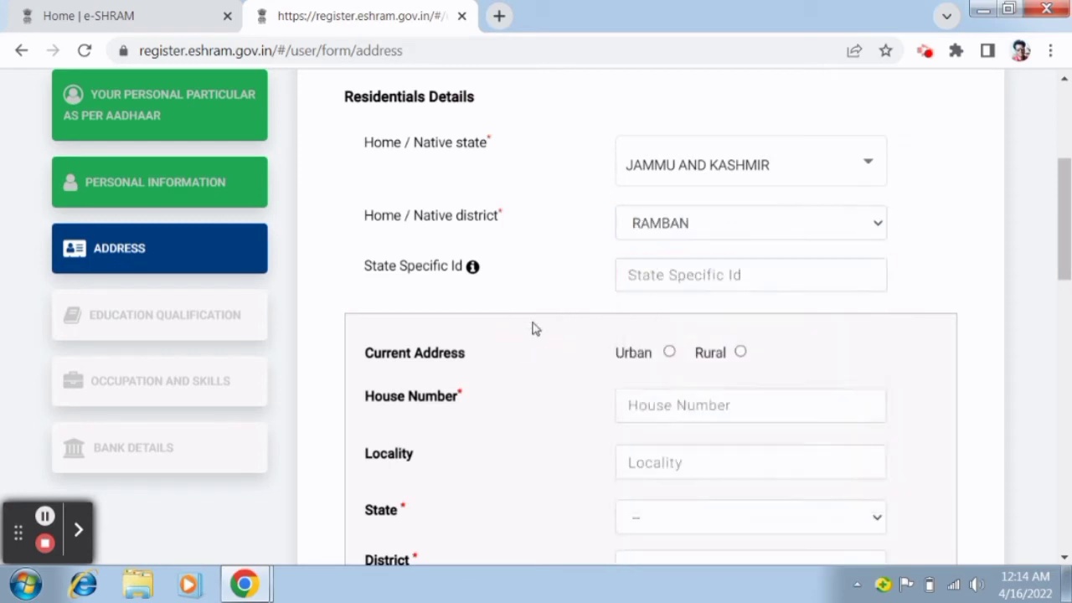
pyautogui.scroll(-1, 551, 315)
pyautogui.scroll(-1, 553, 314)
pyautogui.scroll(-2, 601, 273)
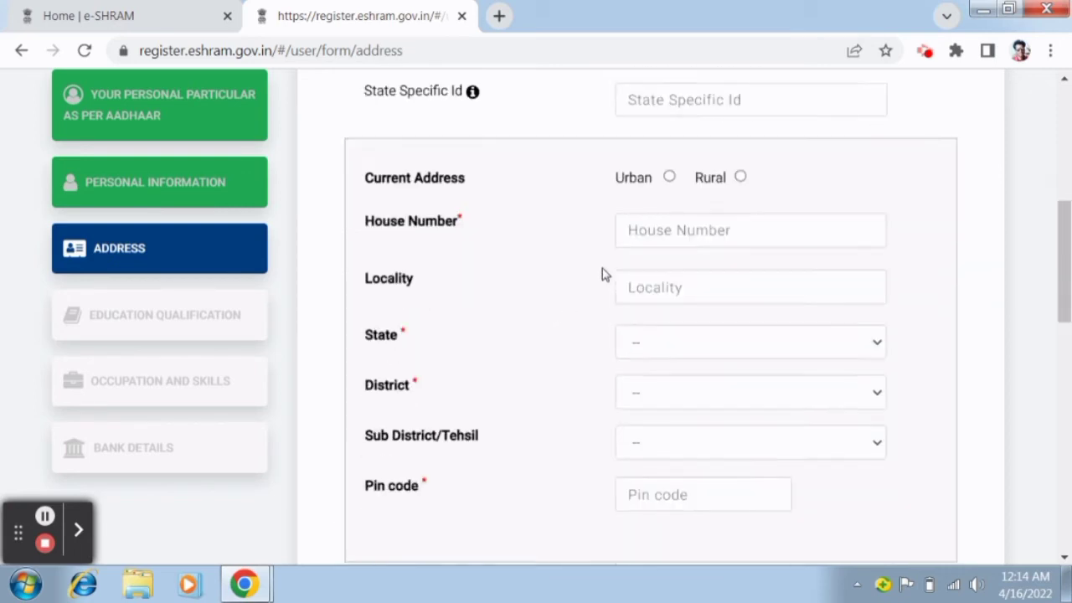
pyautogui.scroll(2, 624, 259)
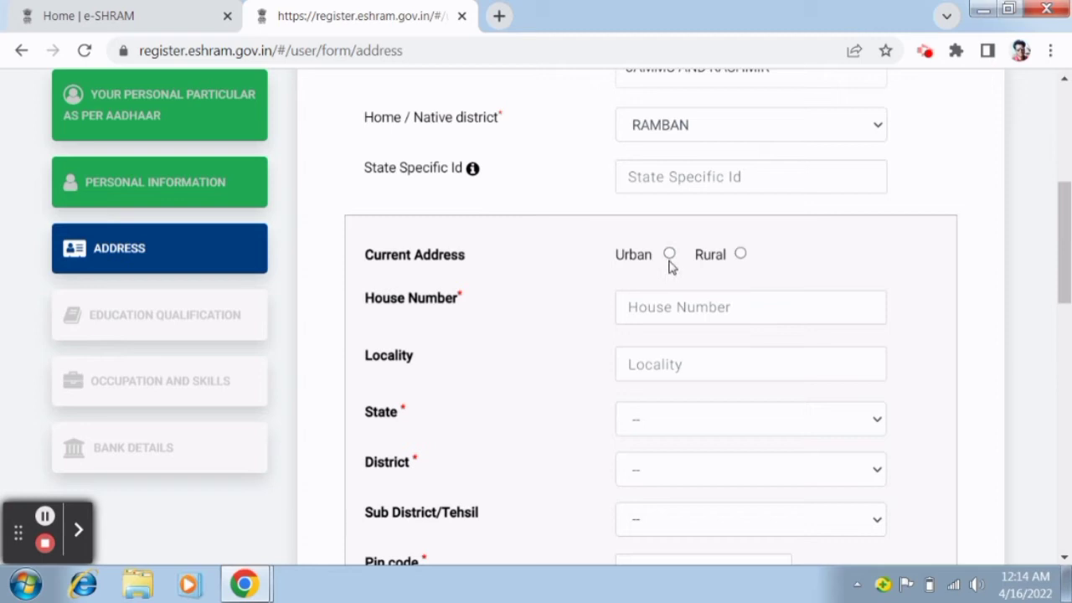
# Step: Mark the current address as Rural and begin filling the house number and locality
pyautogui.click(742, 256)
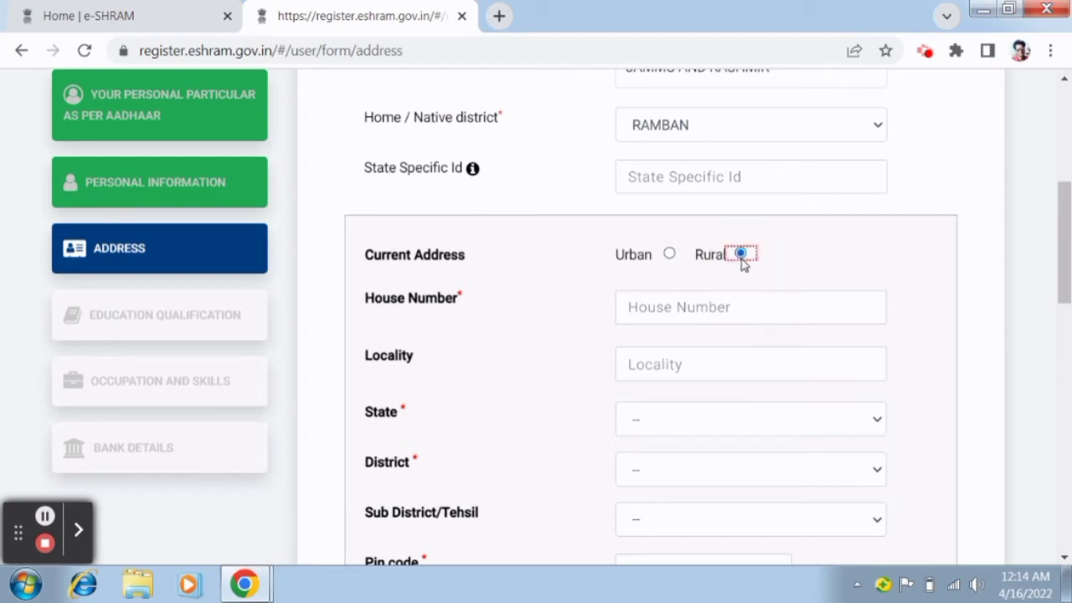
pyautogui.scroll(-2, 712, 274)
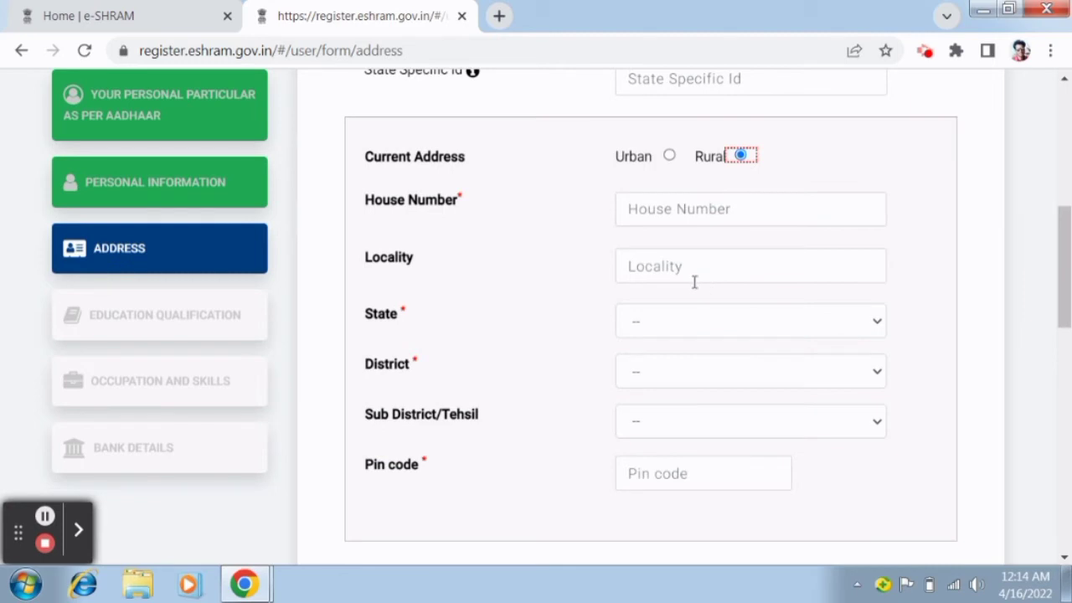
pyautogui.click(694, 212)
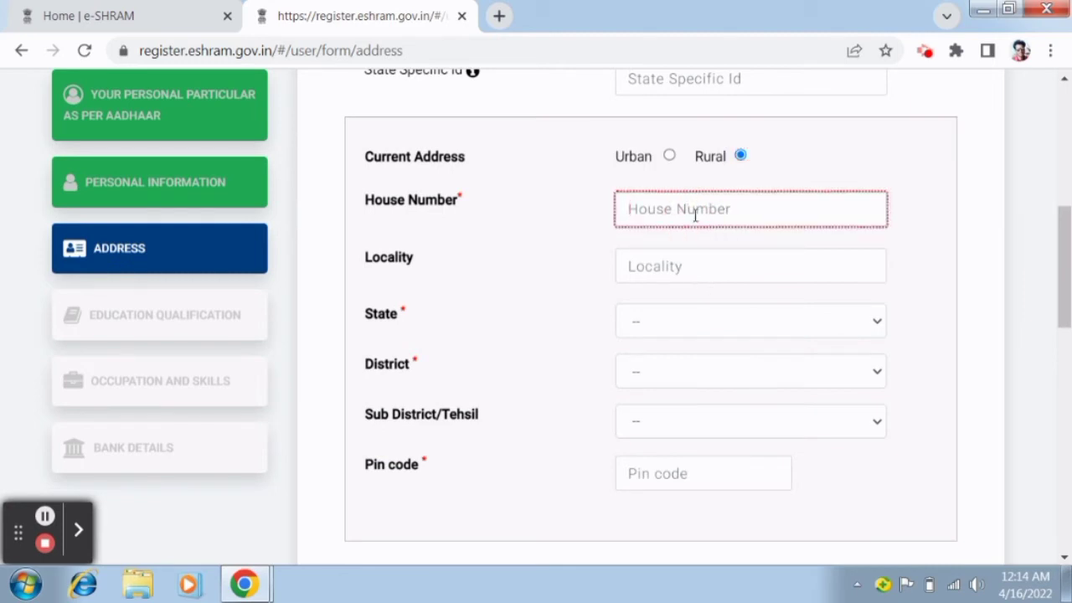
pyautogui.scroll(-2, 666, 268)
pyautogui.scroll(2, 670, 234)
pyautogui.scroll(-1, 663, 256)
pyautogui.click(682, 171)
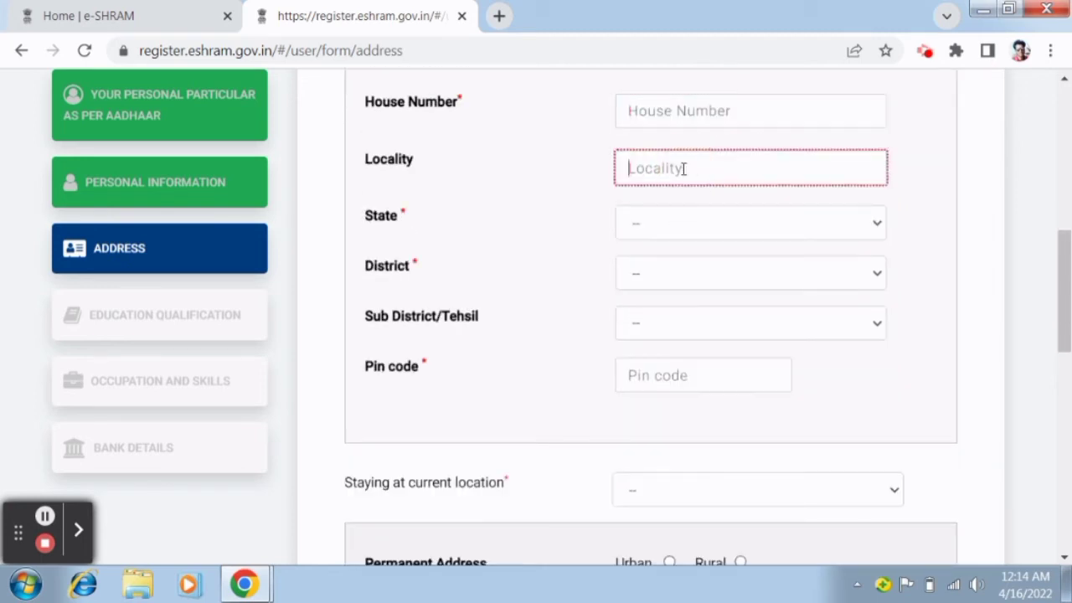
# Step: Set the current address state to JAMMU AND KASHMIR and district to RAMBAN
pyautogui.click(658, 216)
pyautogui.scroll(-3, 718, 376)
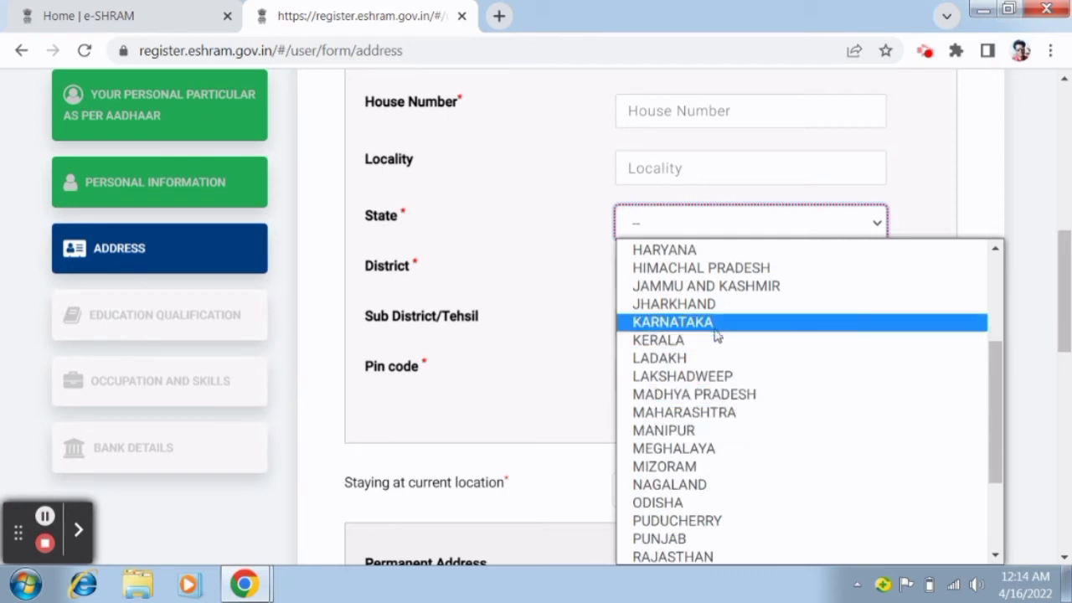
pyautogui.click(737, 285)
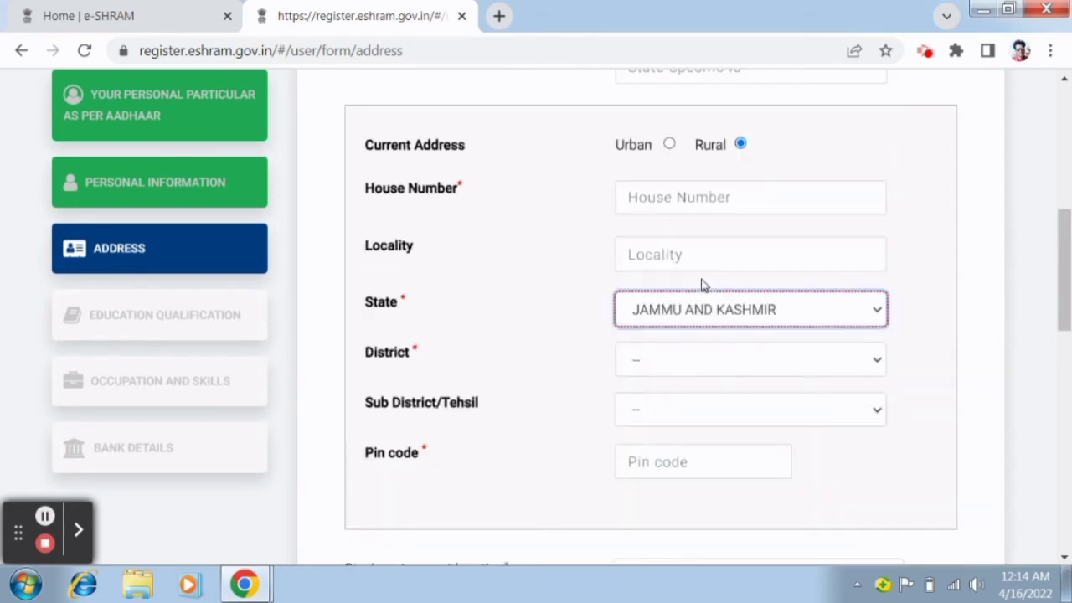
pyautogui.click(653, 366)
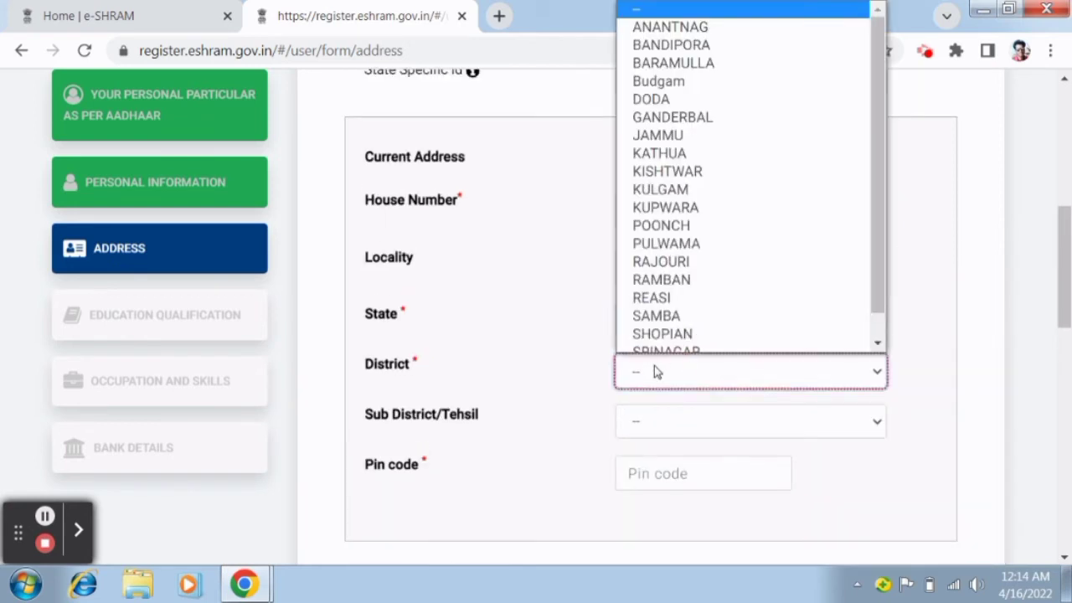
pyautogui.click(692, 270)
pyautogui.scroll(-1, 662, 335)
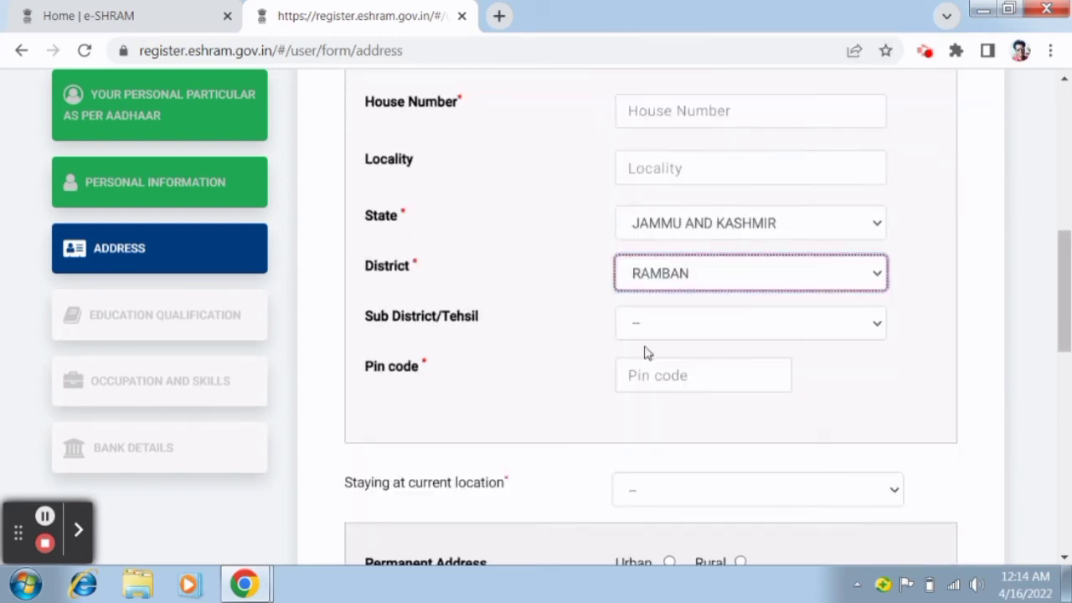
# Step: Choose Banihal as the tehsil and Neel as the village, then go to the pin code
pyautogui.click(679, 320)
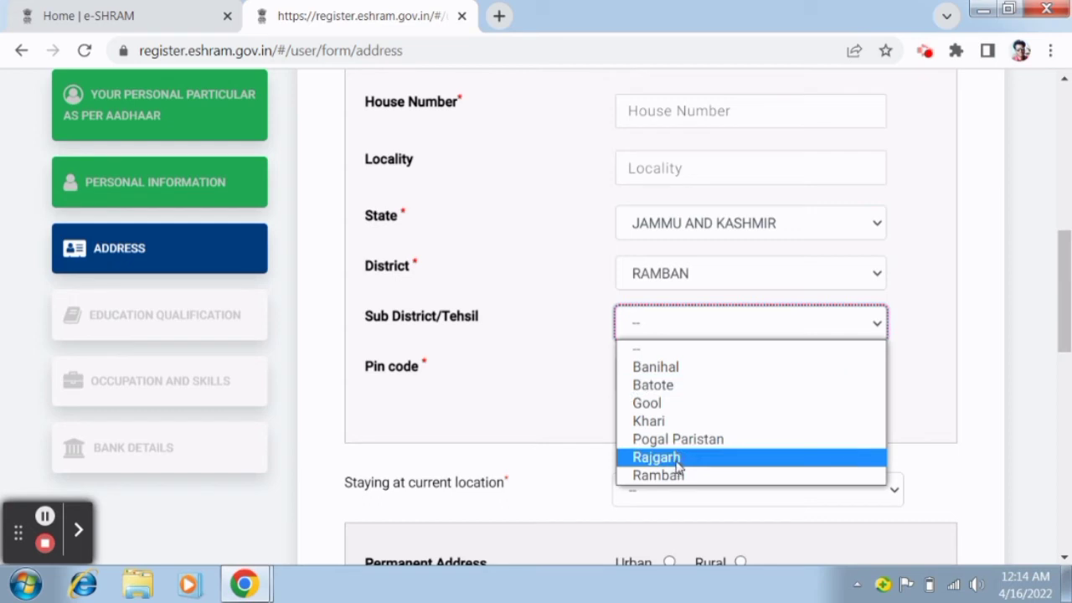
pyautogui.click(701, 374)
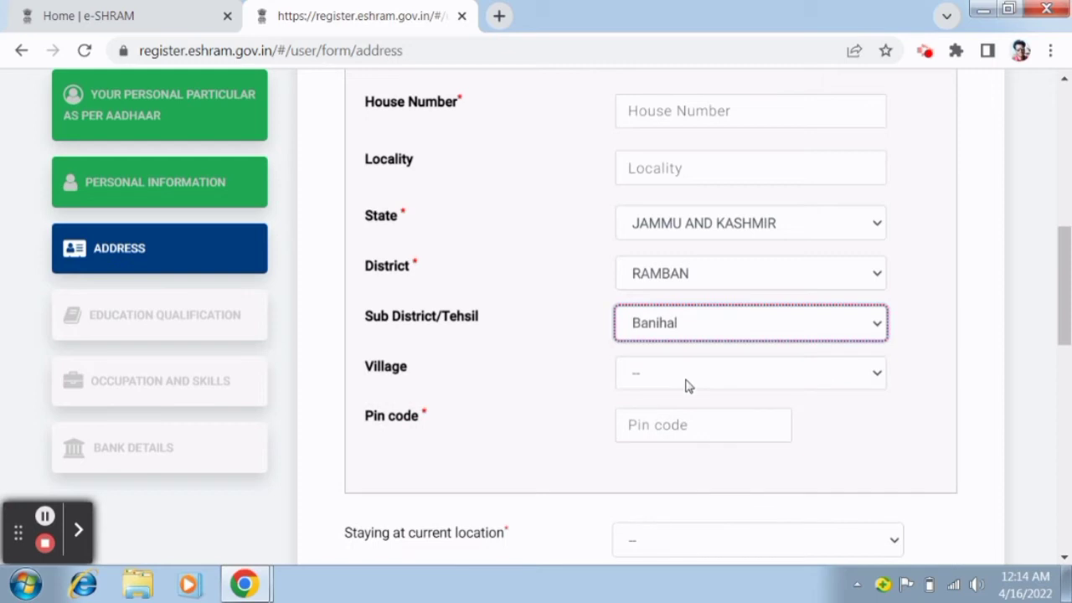
pyautogui.scroll(-1, 684, 383)
pyautogui.click(692, 283)
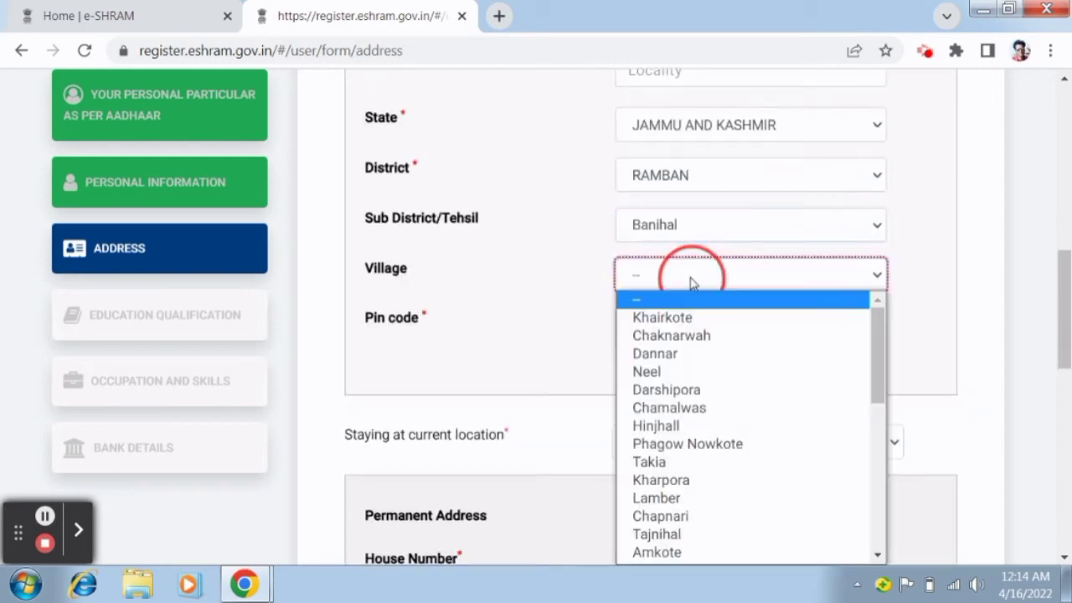
pyautogui.click(683, 368)
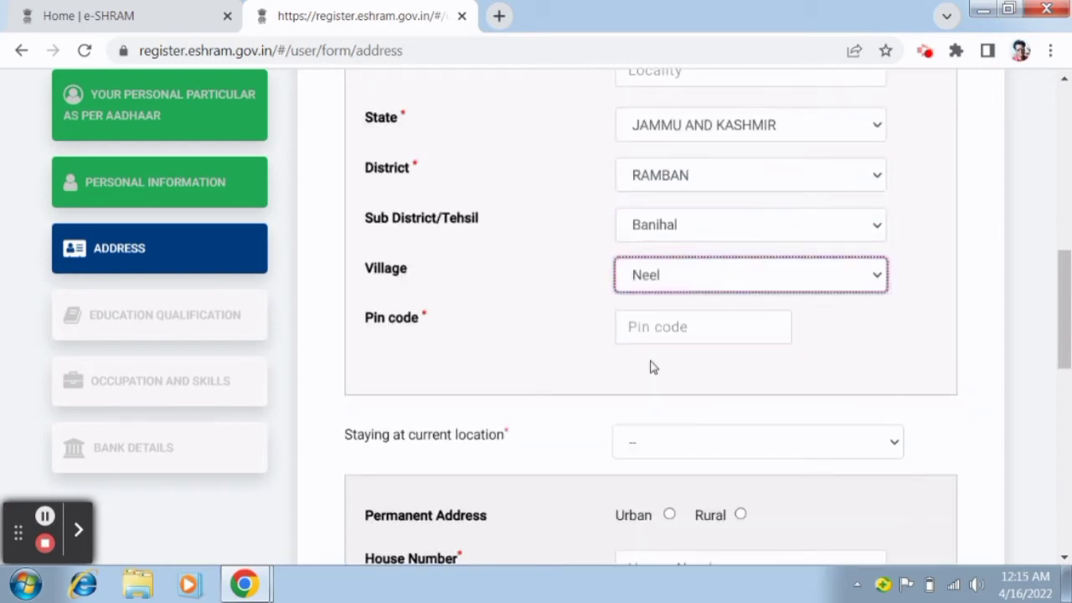
pyautogui.click(656, 327)
pyautogui.scroll(-1, 648, 310)
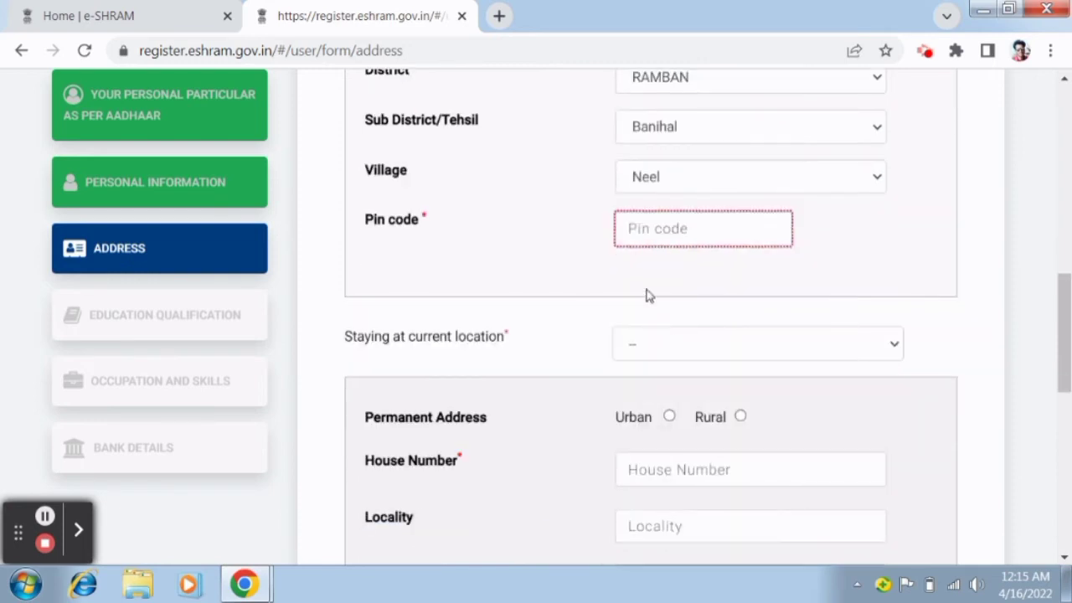
pyautogui.scroll(-2, 655, 235)
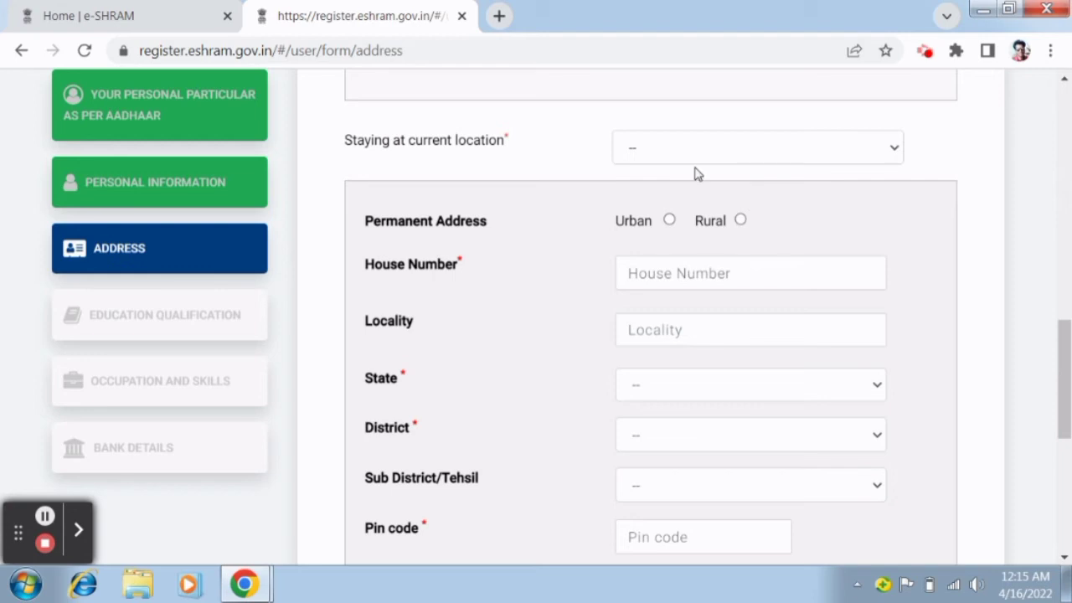
# Step: Set the length of stay at the current location to 15-20 years
pyautogui.click(699, 159)
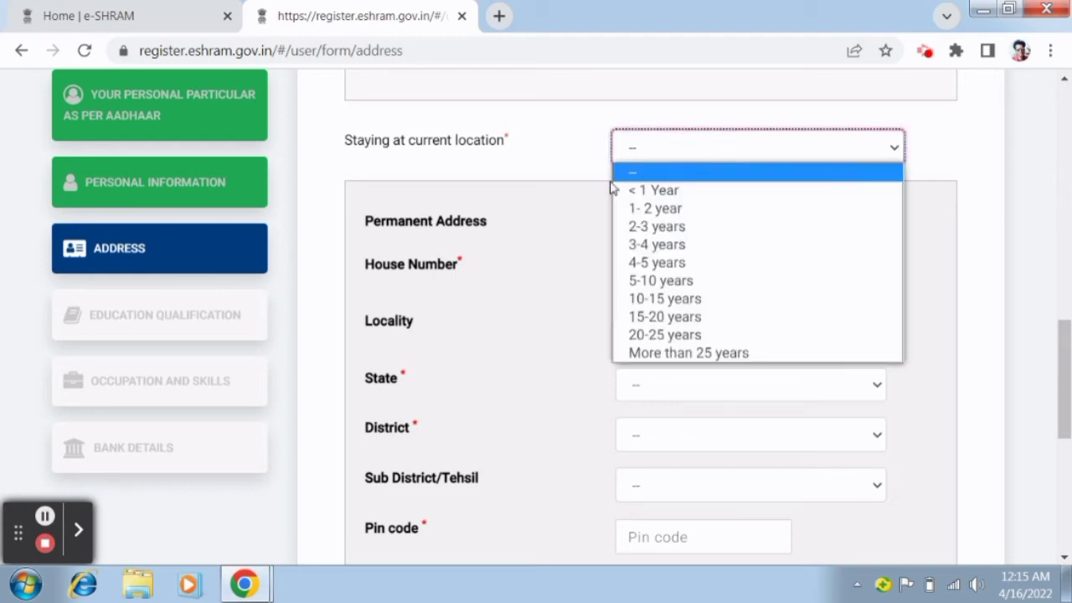
pyautogui.click(541, 190)
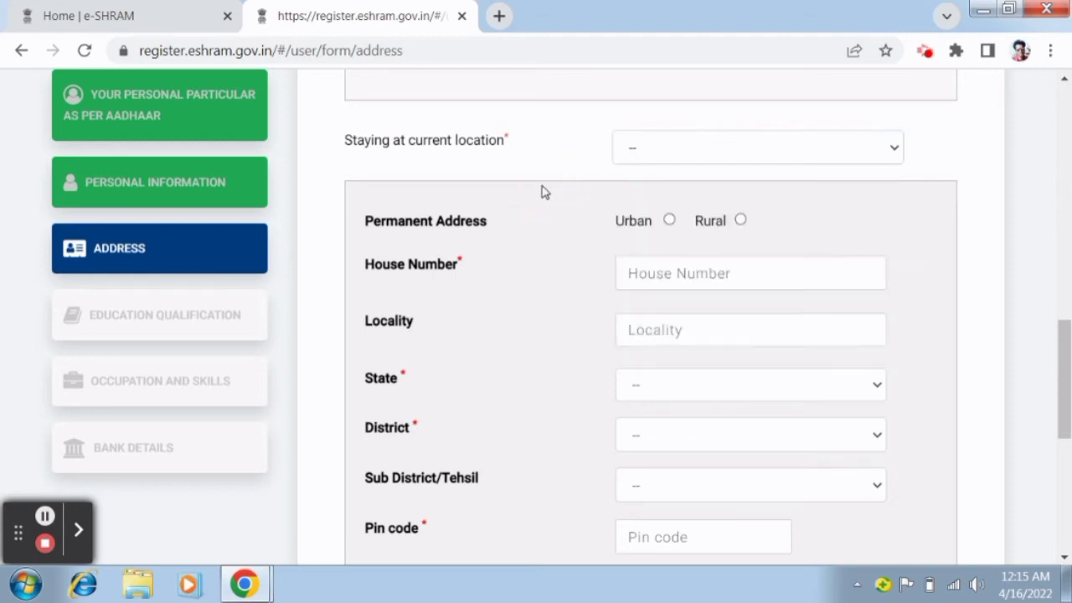
pyautogui.click(651, 151)
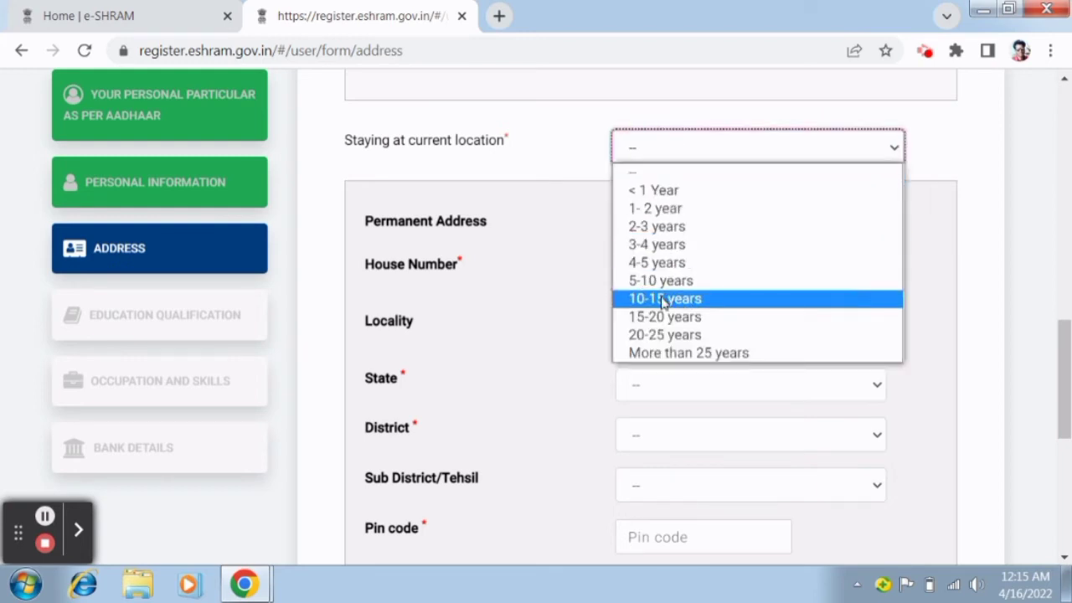
pyautogui.click(667, 318)
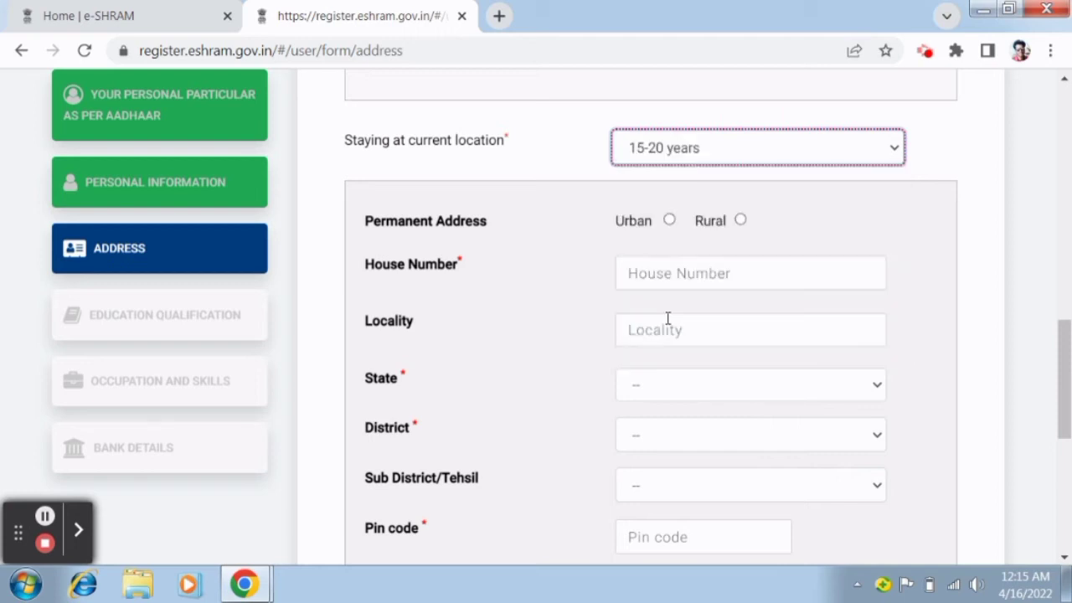
pyautogui.scroll(1, 680, 282)
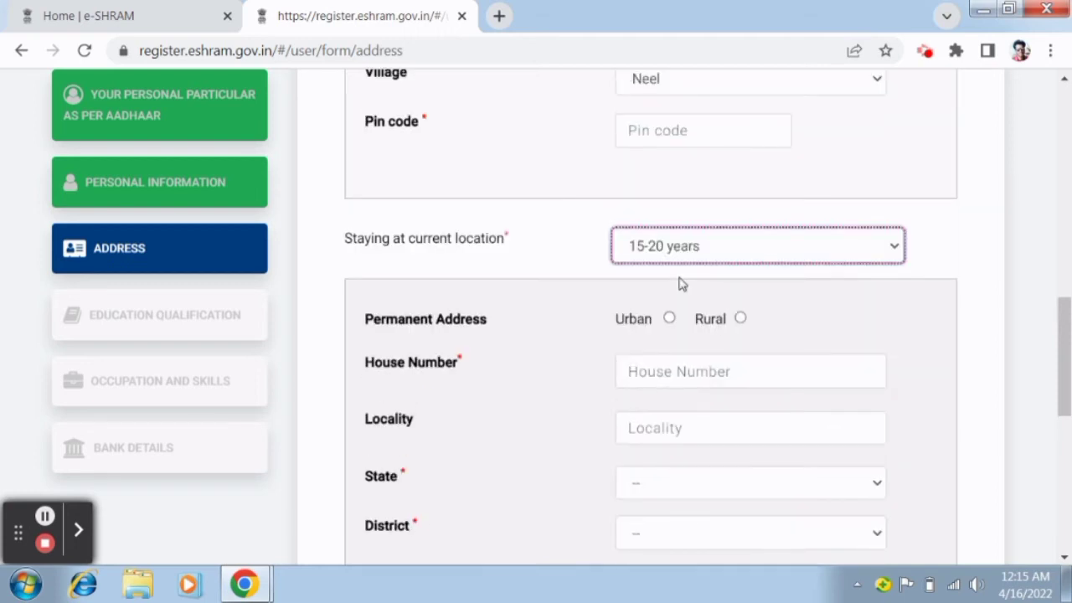
pyautogui.scroll(-1, 674, 282)
pyautogui.scroll(-2, 567, 347)
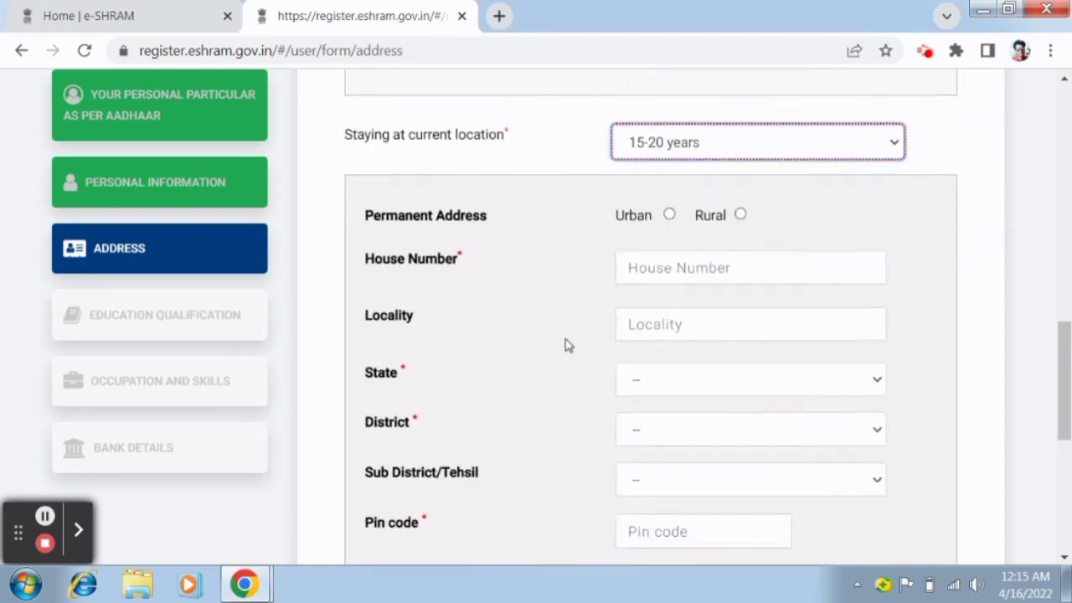
pyautogui.scroll(2, 608, 303)
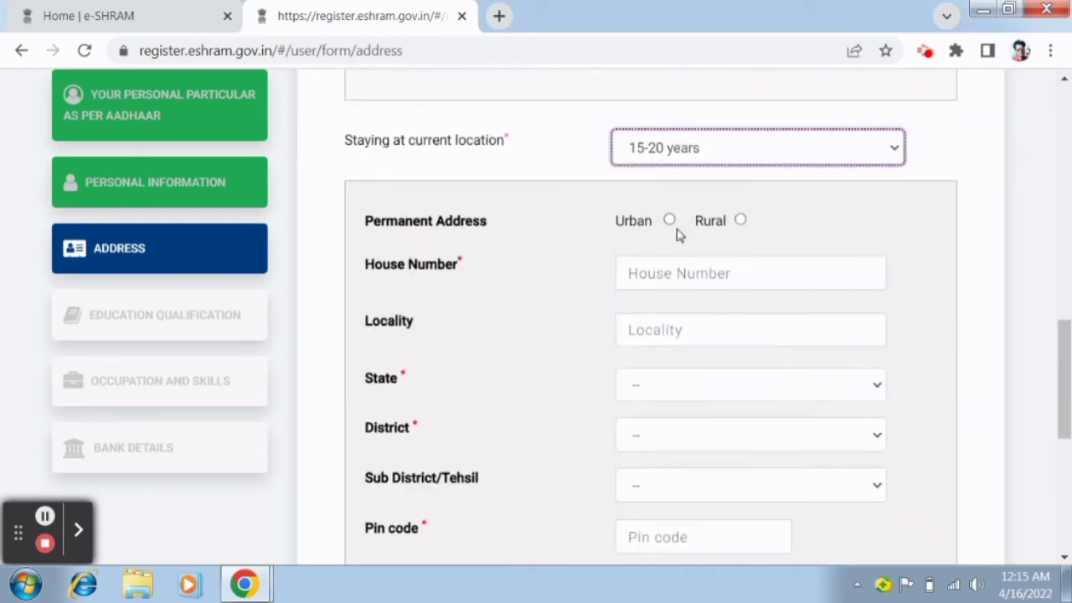
# Step: Mark the permanent address as Rural and begin filling its house number
pyautogui.click(740, 220)
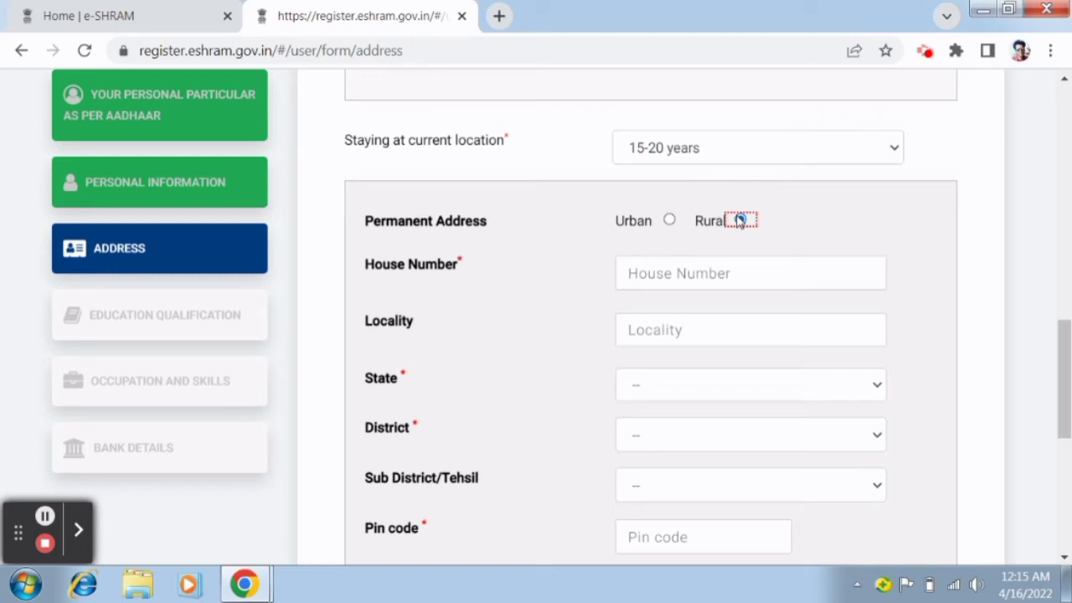
pyautogui.click(647, 273)
pyautogui.scroll(-1, 657, 268)
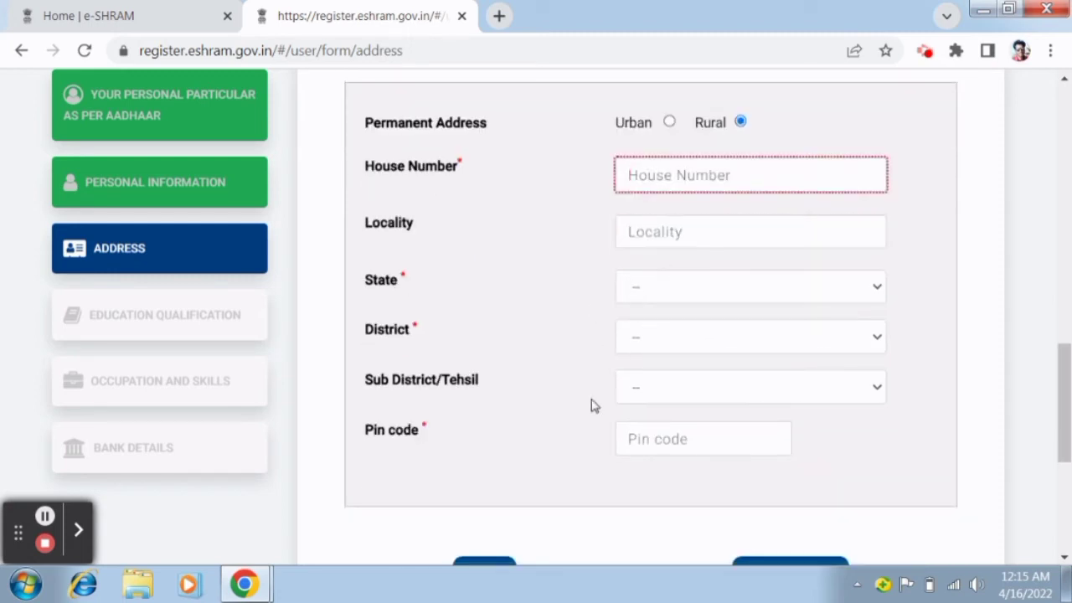
pyautogui.scroll(-1, 653, 428)
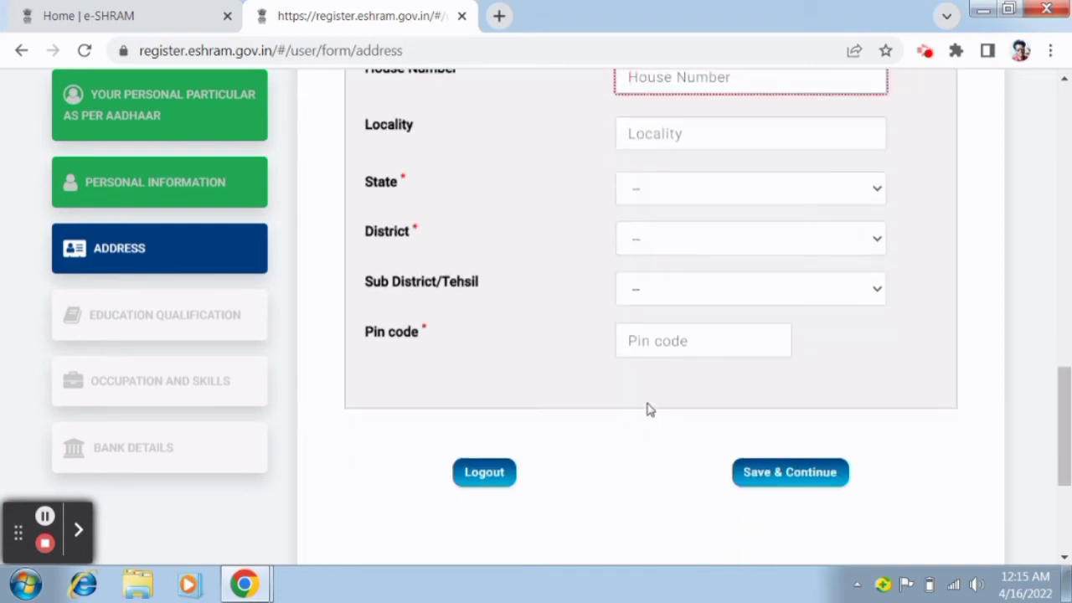
pyautogui.scroll(2, 647, 406)
pyautogui.scroll(-1, 645, 394)
pyautogui.scroll(2, 650, 377)
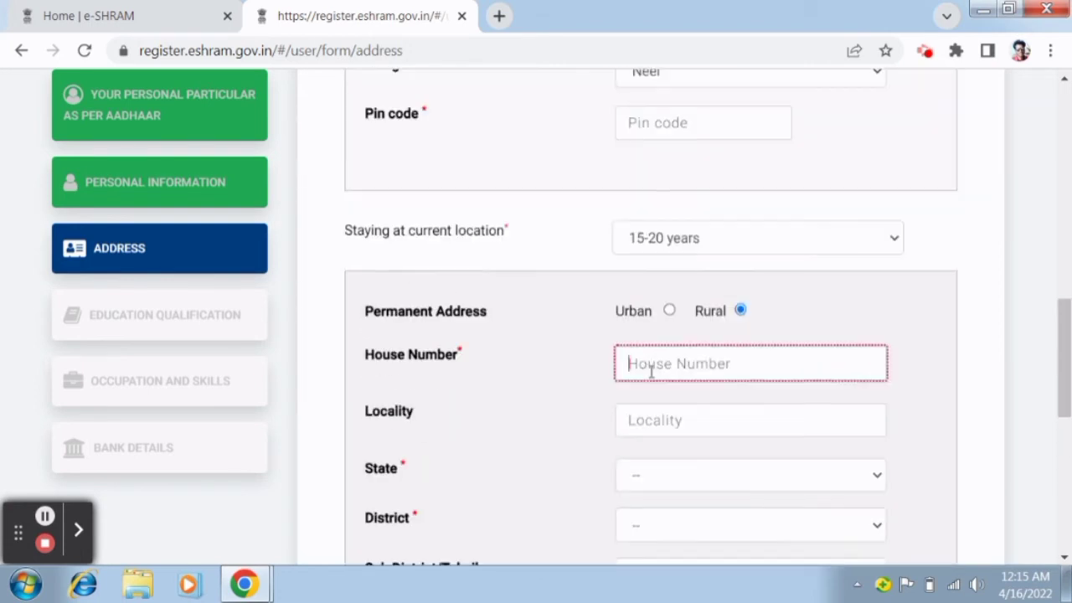
pyautogui.scroll(-3, 651, 372)
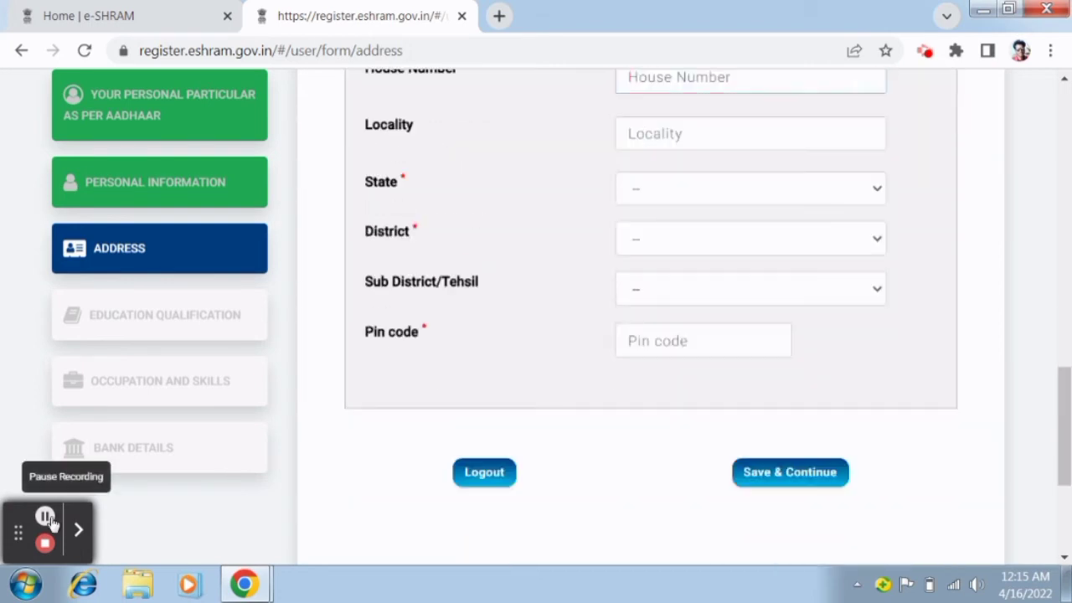
pyautogui.click(44, 515)
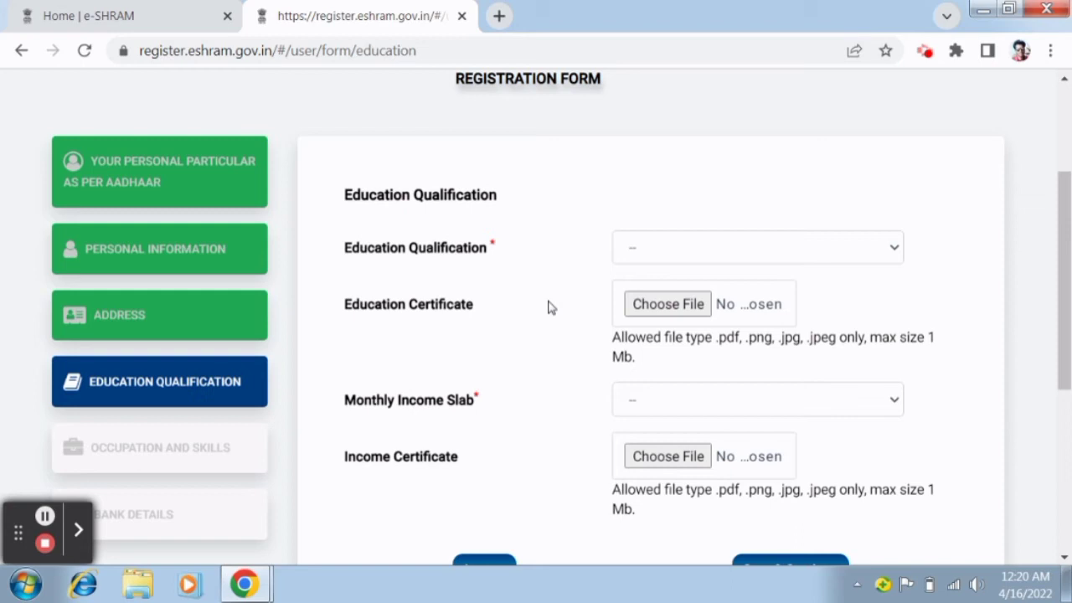
# Step: Choose Graduate education and a 10000 & Below monthly income, then save and continue
pyautogui.click(671, 251)
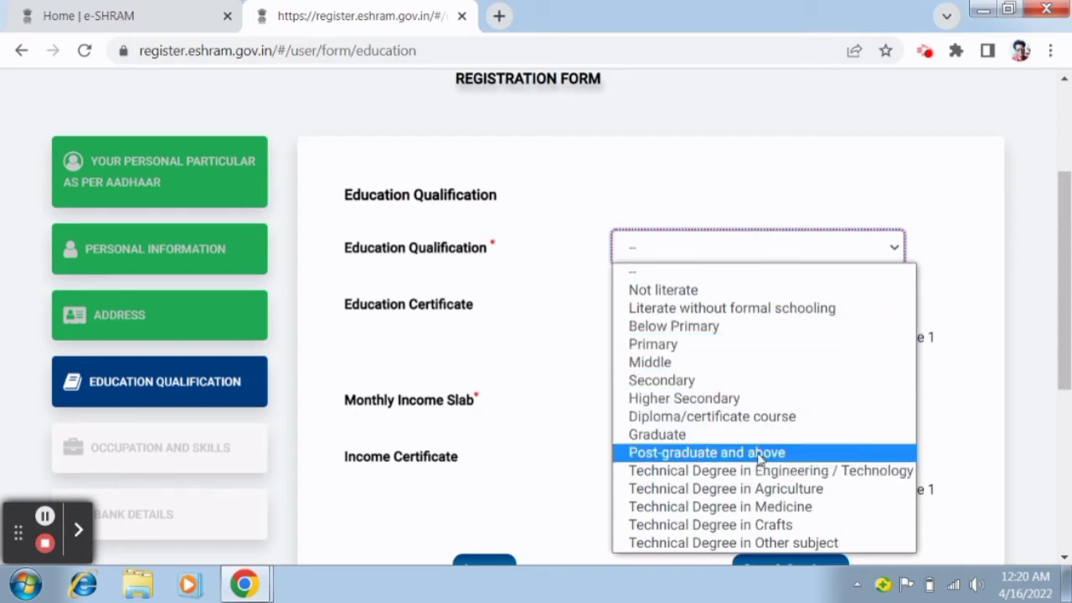
pyautogui.click(760, 442)
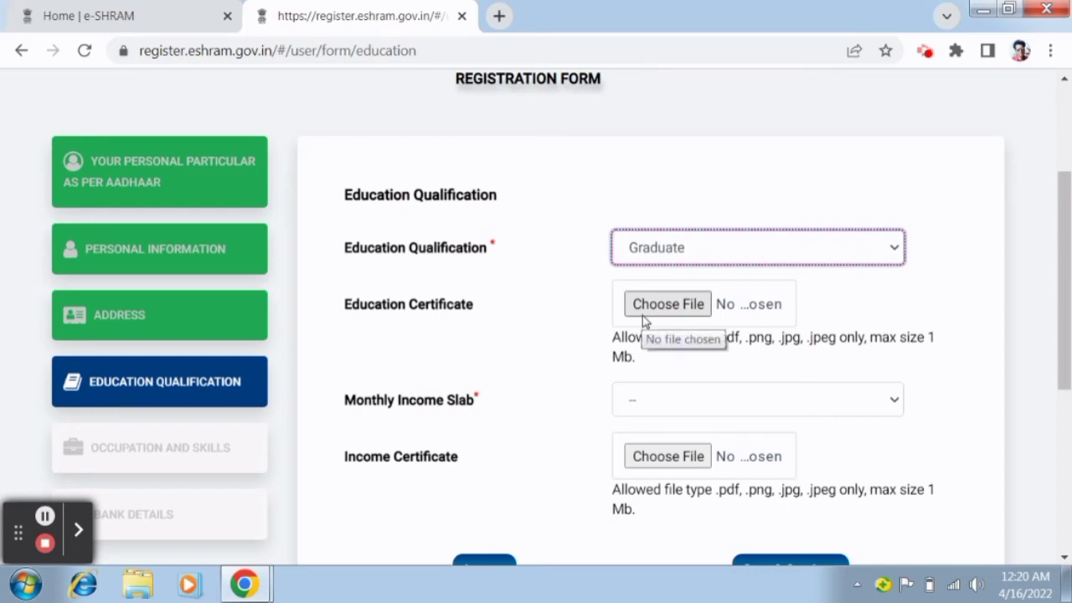
pyautogui.click(682, 400)
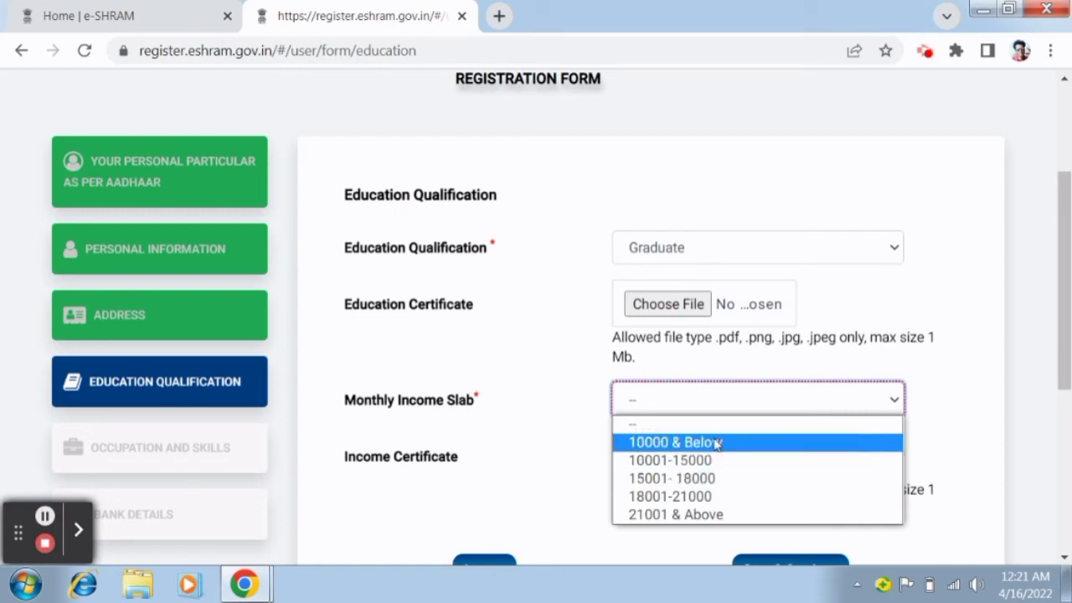
pyautogui.click(717, 444)
pyautogui.scroll(-1, 676, 417)
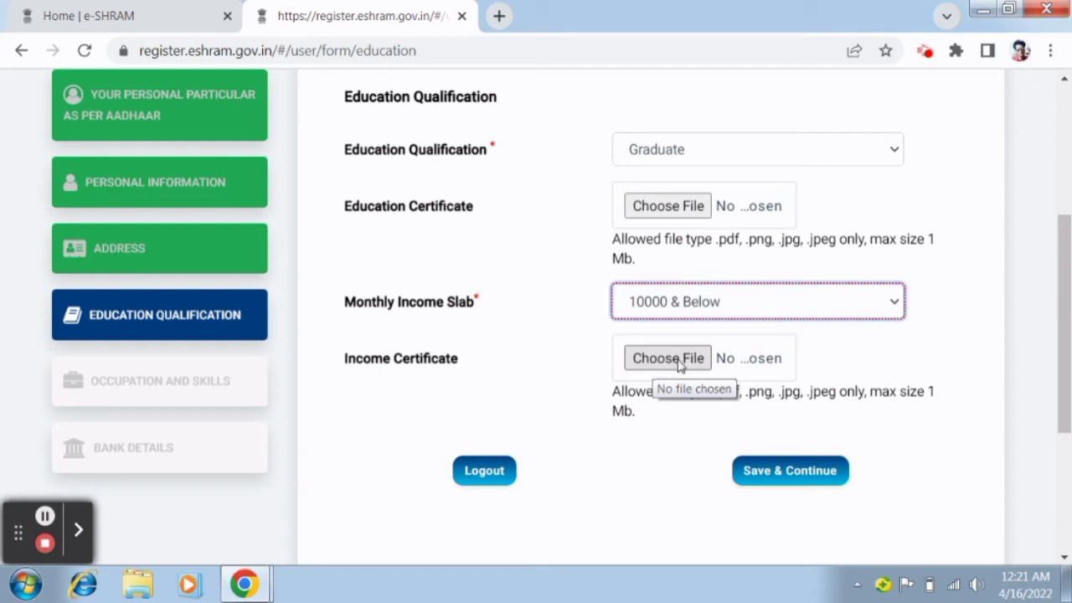
pyautogui.click(737, 483)
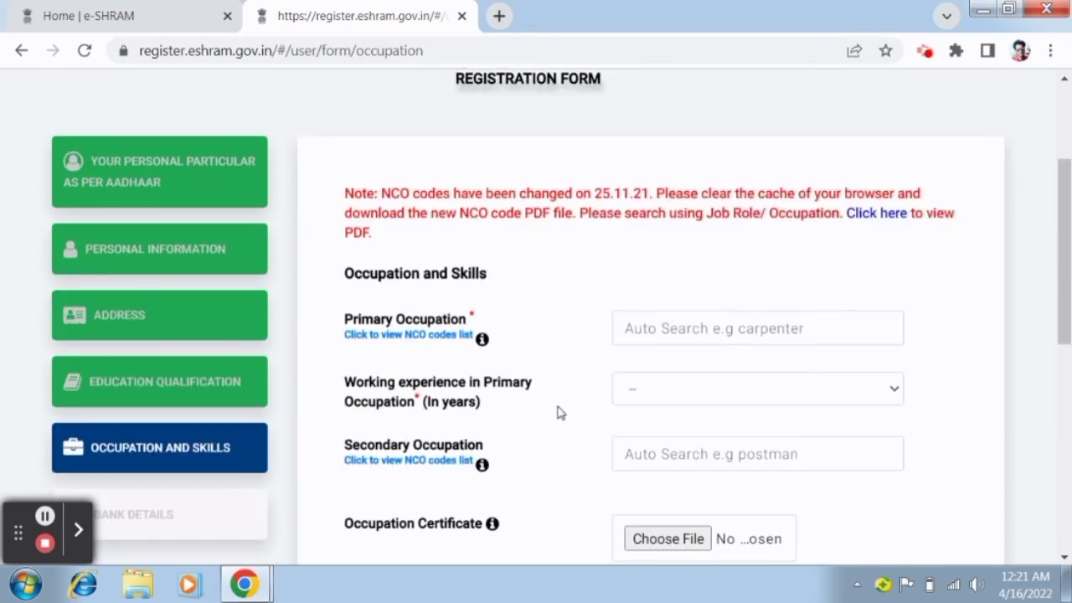
# Step: Search 'LABOU' and set the primary occupation to Labourer - Agricultural
pyautogui.scroll(-1, 586, 394)
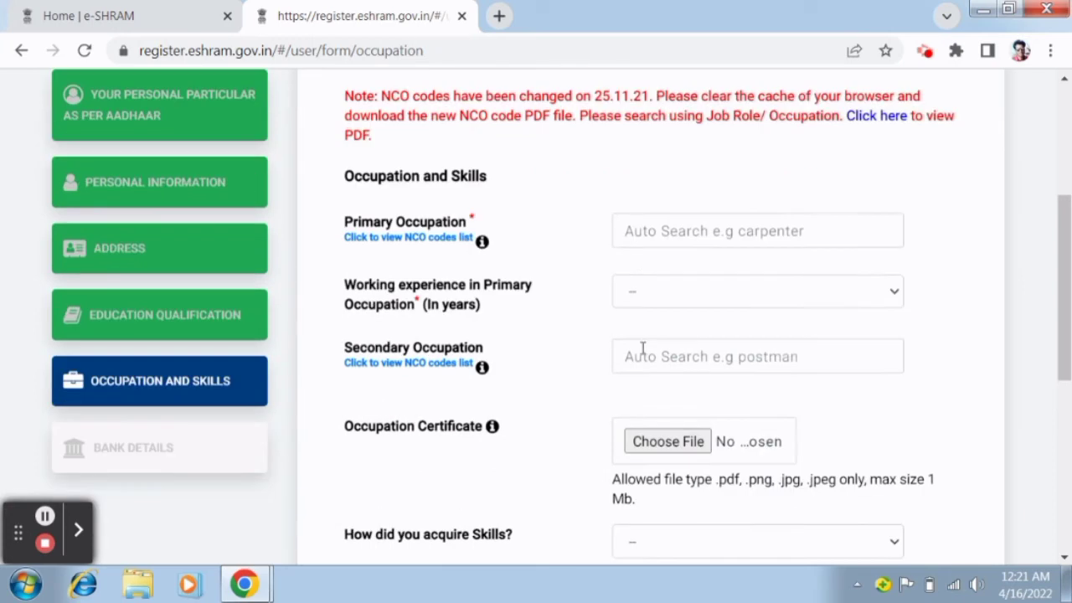
pyautogui.click(704, 234)
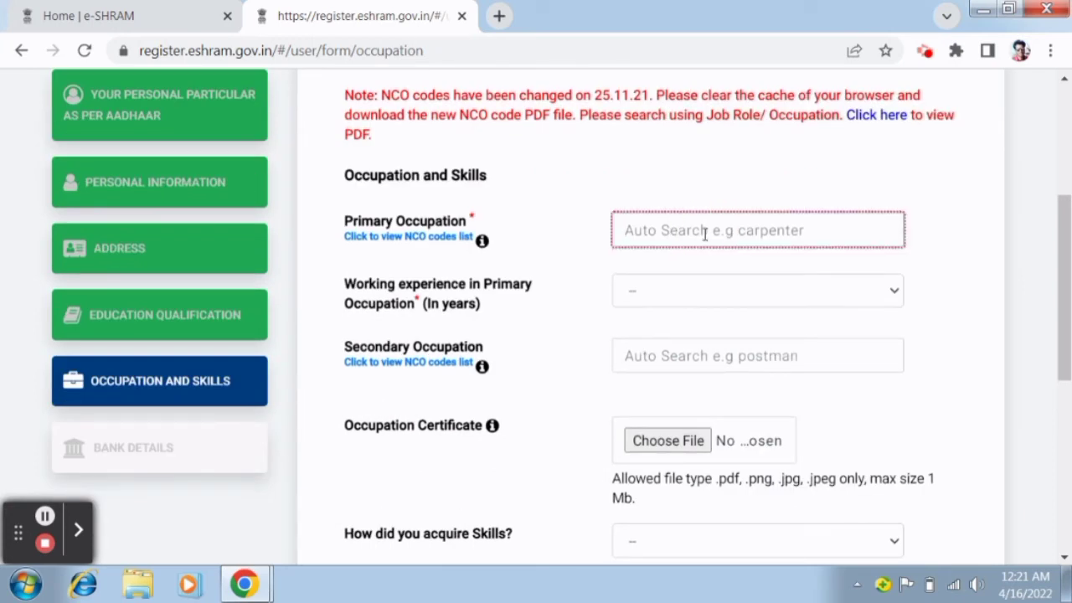
pyautogui.write('LABOU')
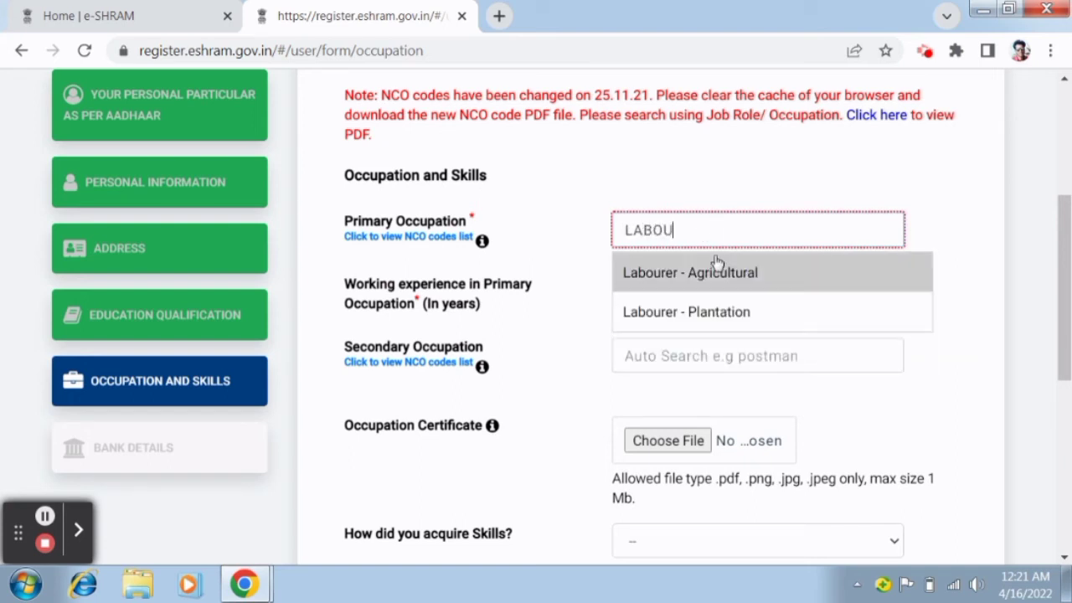
pyautogui.click(713, 272)
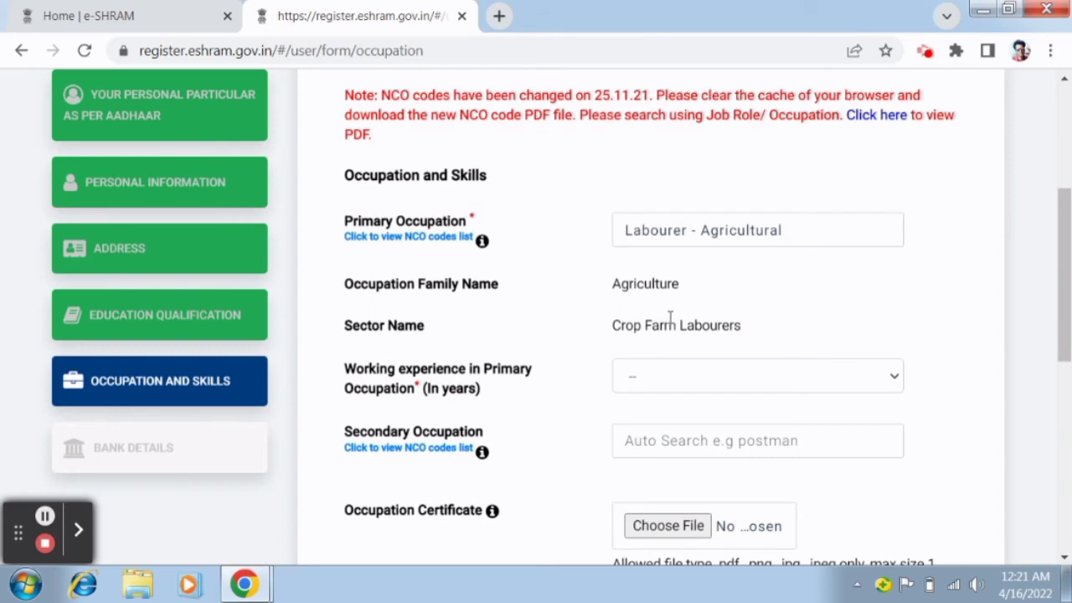
pyautogui.click(669, 326)
# Step: Open the Working experience in Primary Occupation dropdown to show the year options
pyautogui.scroll(-1, 651, 333)
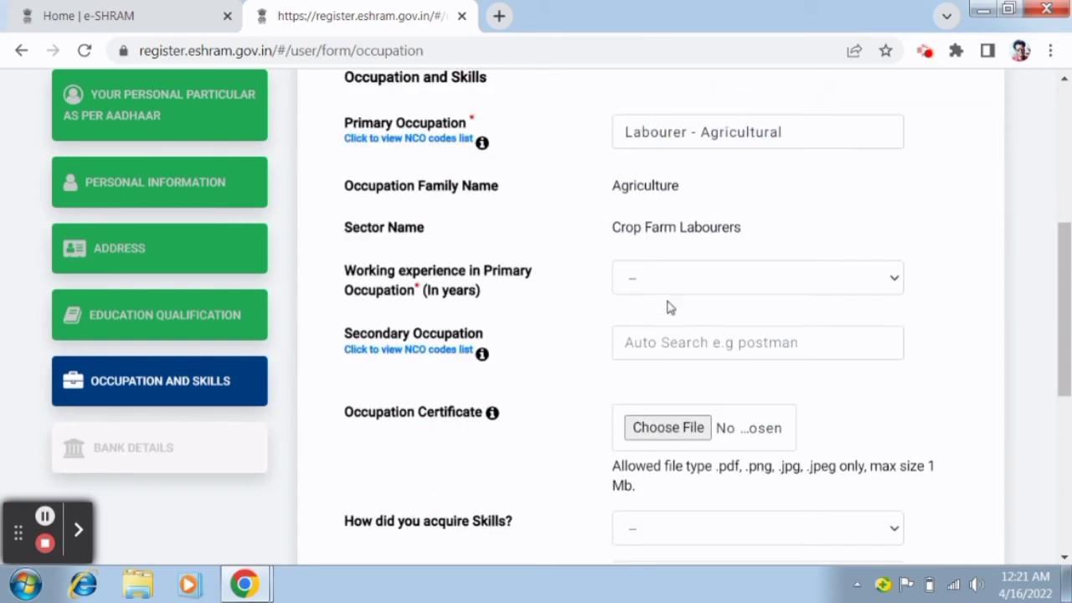
pyautogui.scroll(1, 662, 330)
pyautogui.scroll(-1, 654, 372)
pyautogui.scroll(-1, 654, 372)
pyautogui.click(684, 286)
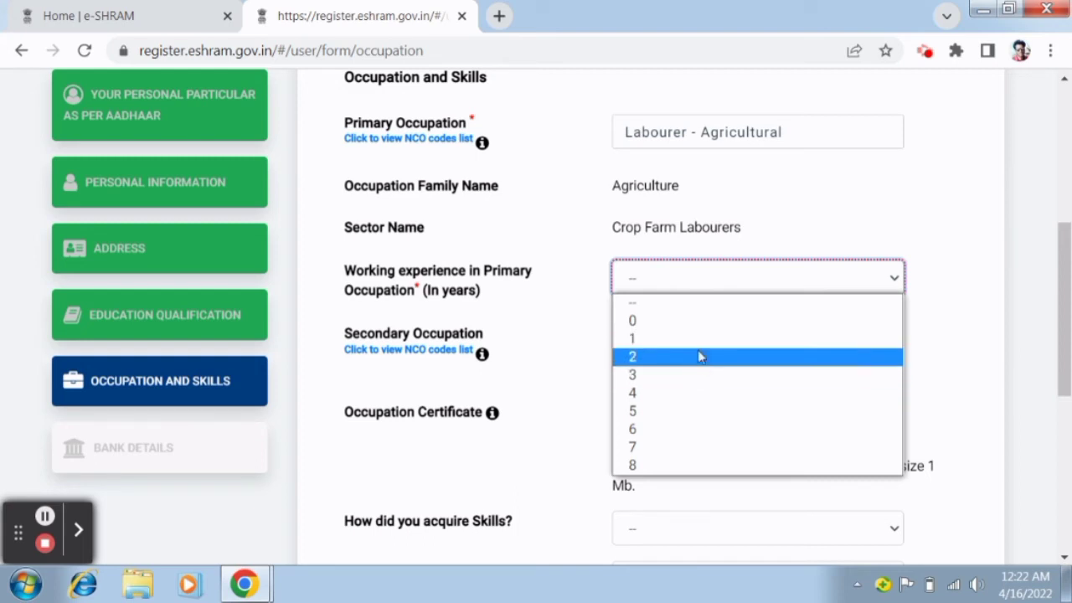
# Step: Set working experience in the primary occupation to 2 years
pyautogui.click(692, 338)
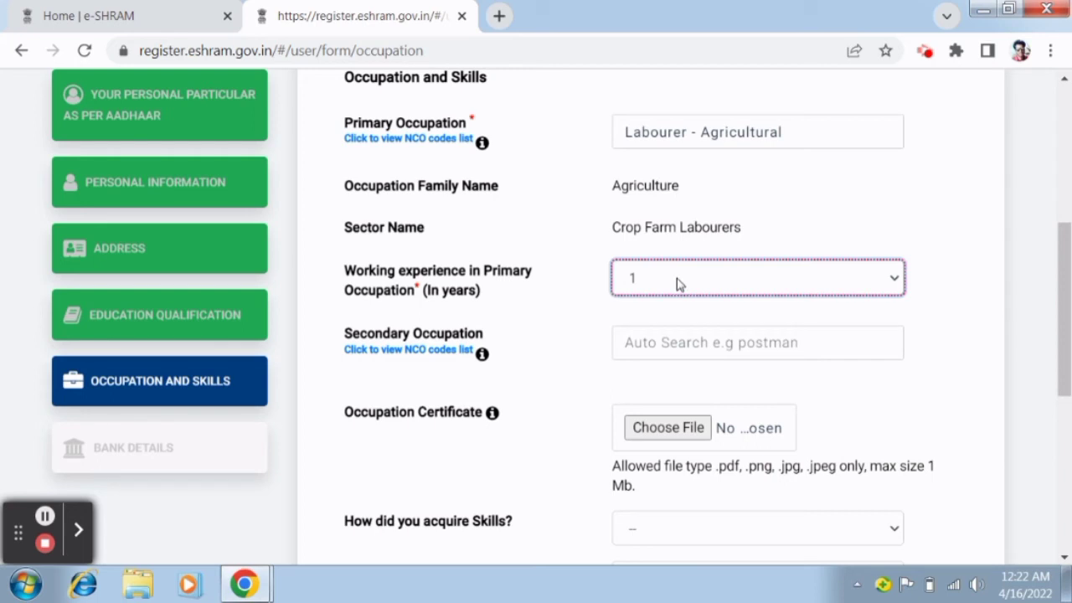
pyautogui.click(694, 341)
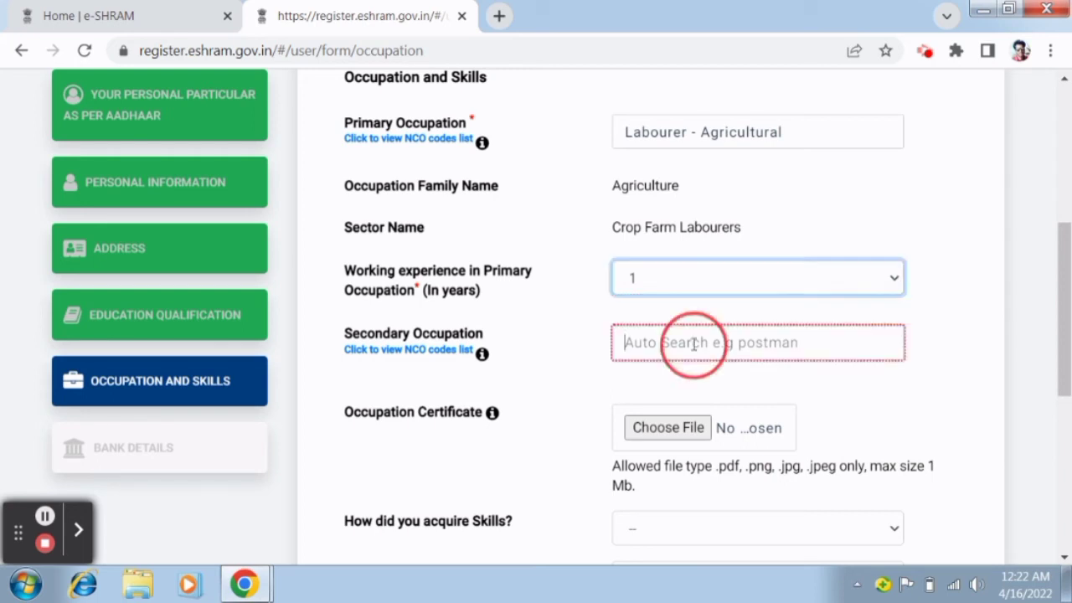
pyautogui.click(681, 286)
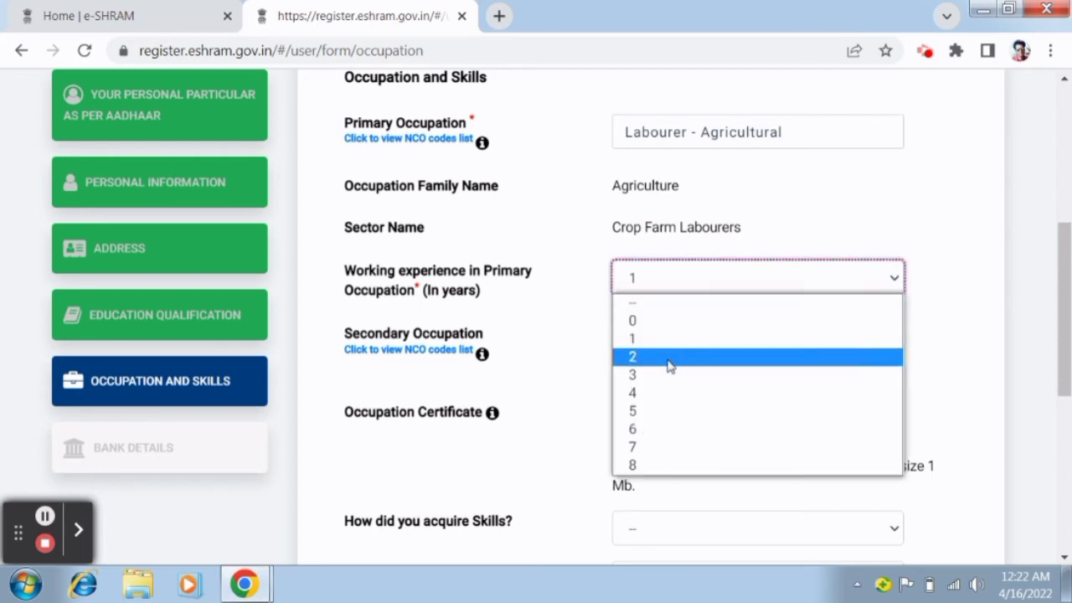
pyautogui.click(668, 364)
pyautogui.scroll(-1, 663, 362)
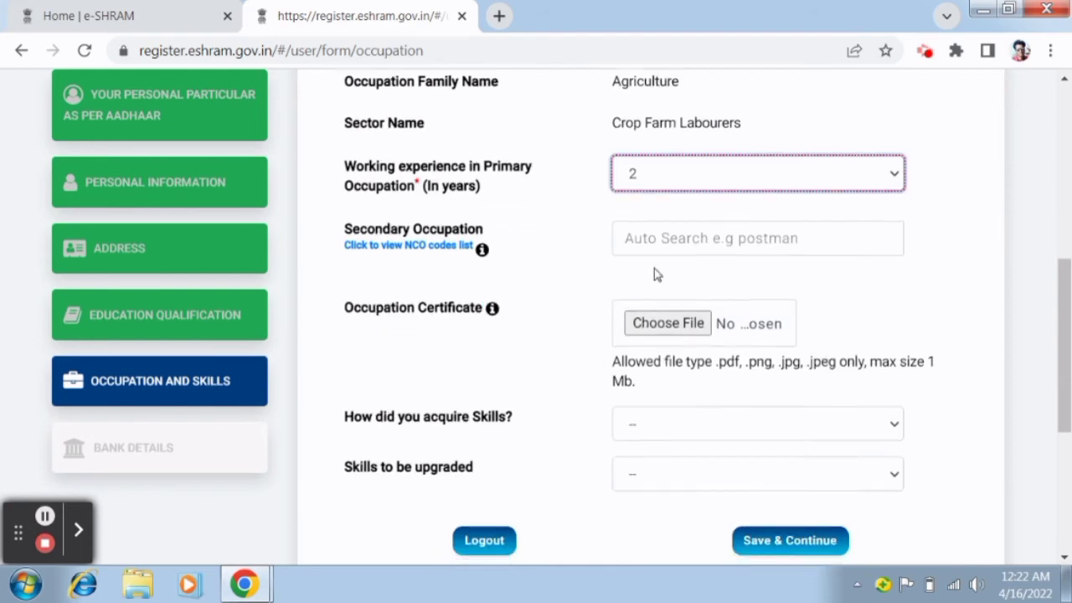
pyautogui.scroll(-1, 670, 209)
pyautogui.scroll(1, 676, 175)
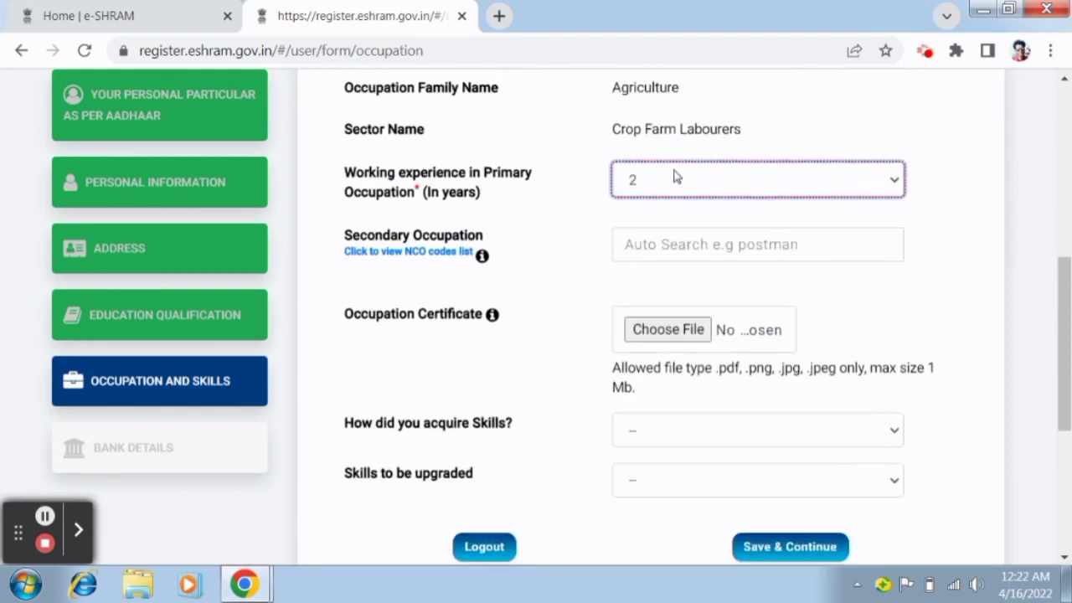
# Step: Choose 'To receive formal technical training' as the skill to upgrade and save the occupation details
pyautogui.click(664, 255)
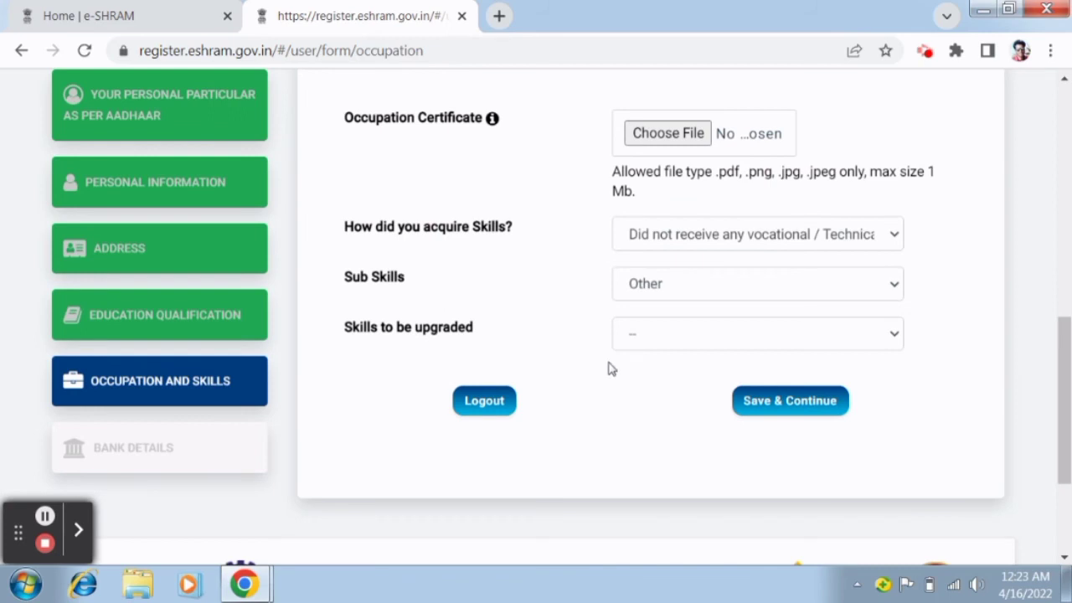
pyautogui.click(658, 338)
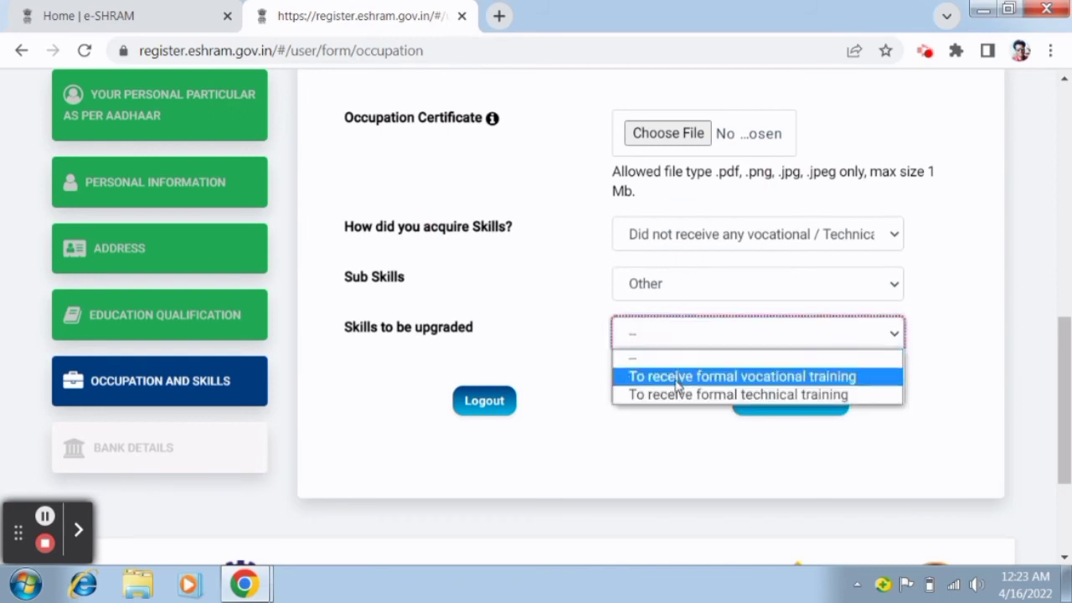
pyautogui.click(725, 394)
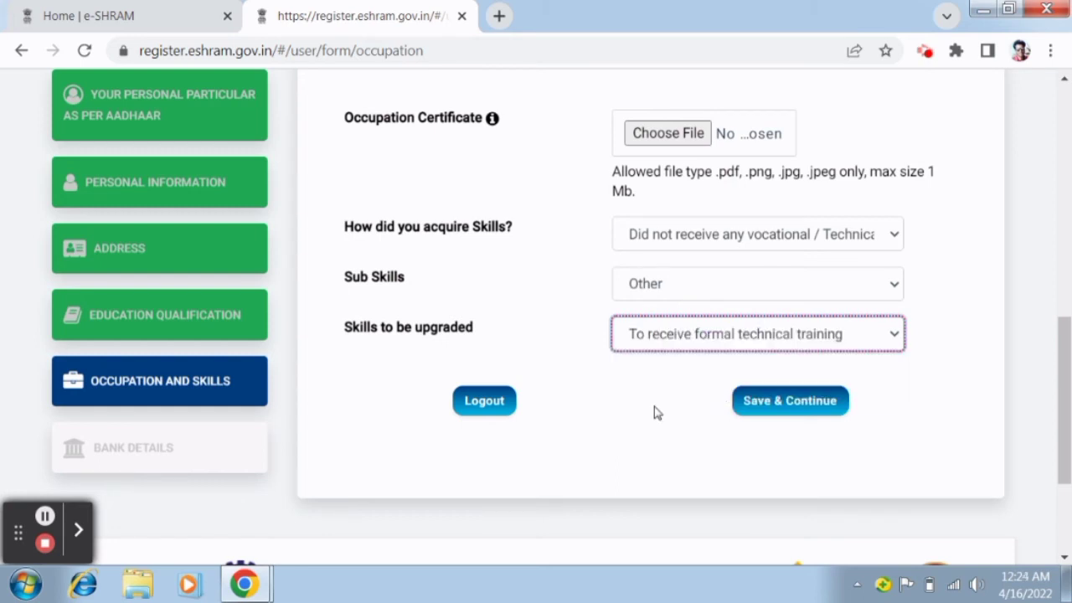
pyautogui.scroll(1, 654, 406)
pyautogui.scroll(-2, 670, 402)
pyautogui.scroll(1, 682, 399)
pyautogui.click(767, 419)
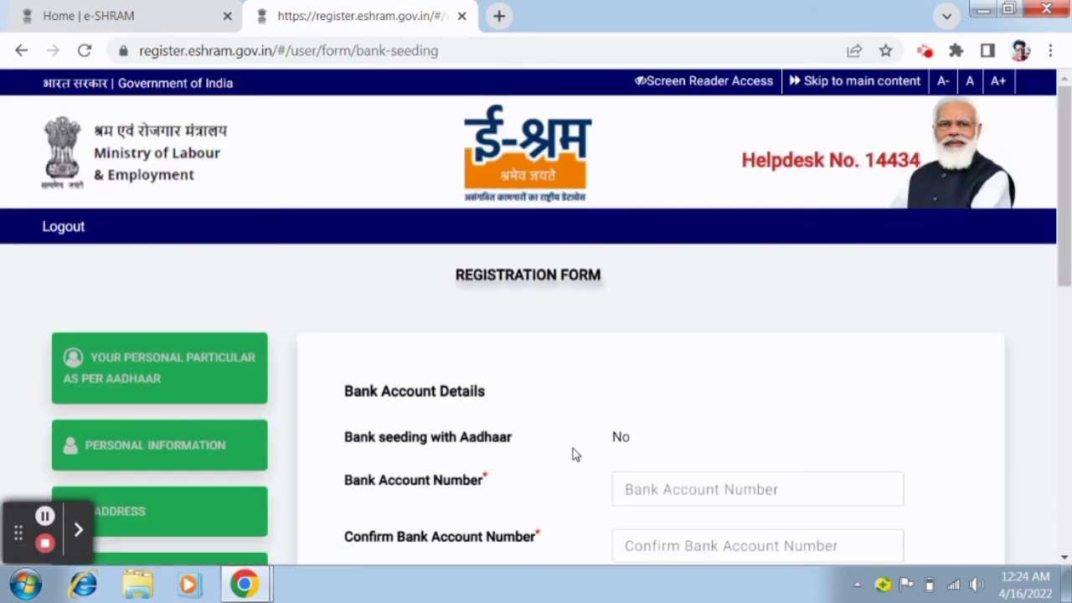
# Step: Enter and confirm the bank account number, then fill in the account holder's name
pyautogui.scroll(-1, 578, 444)
pyautogui.scroll(-1, 581, 423)
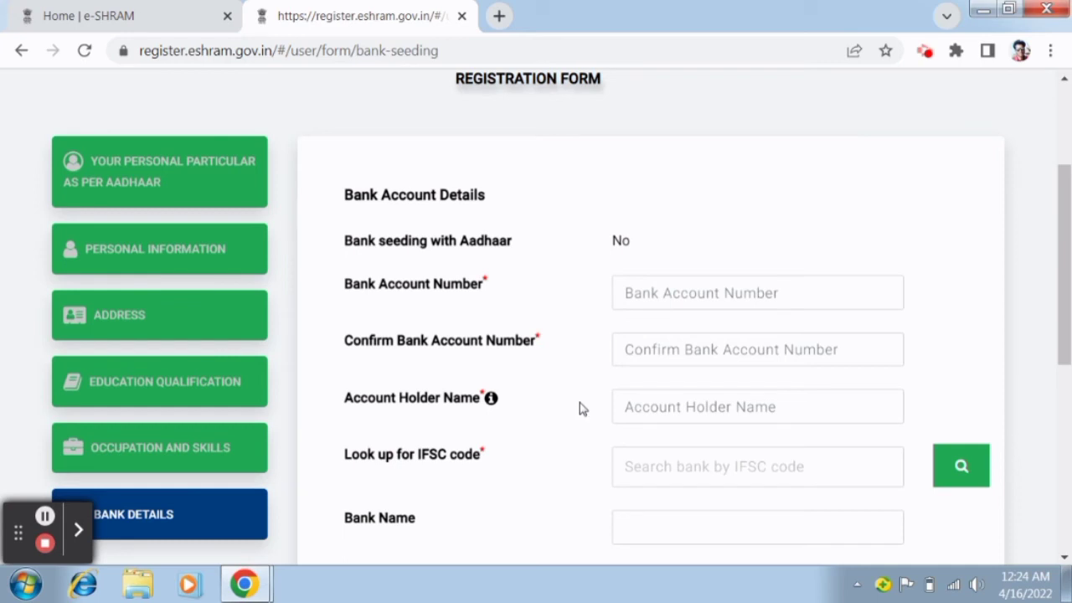
pyautogui.scroll(-1, 579, 406)
pyautogui.scroll(-1, 579, 400)
pyautogui.scroll(1, 579, 400)
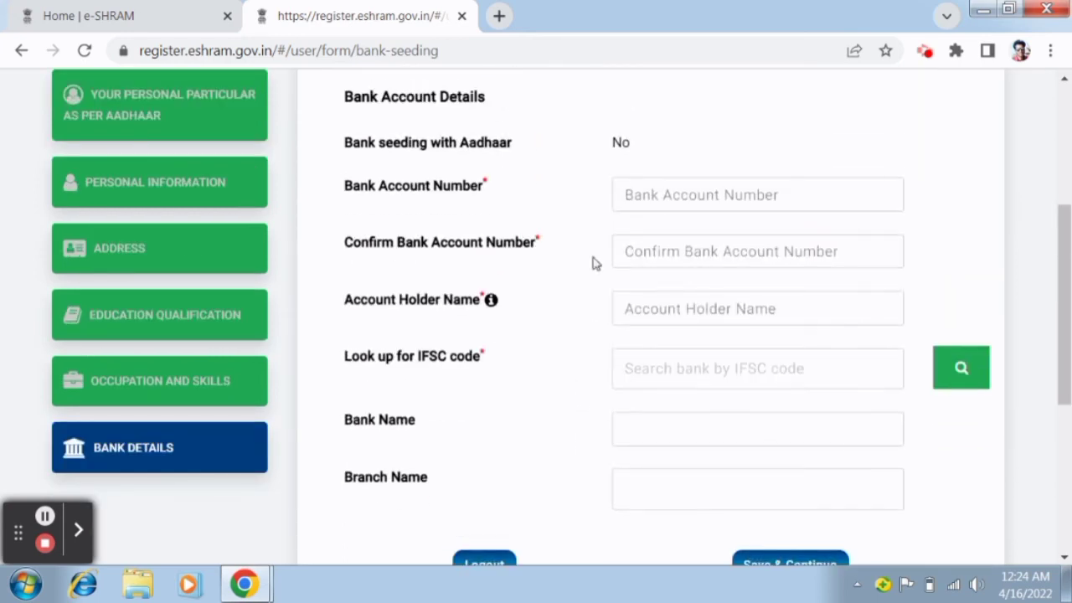
pyautogui.click(649, 182)
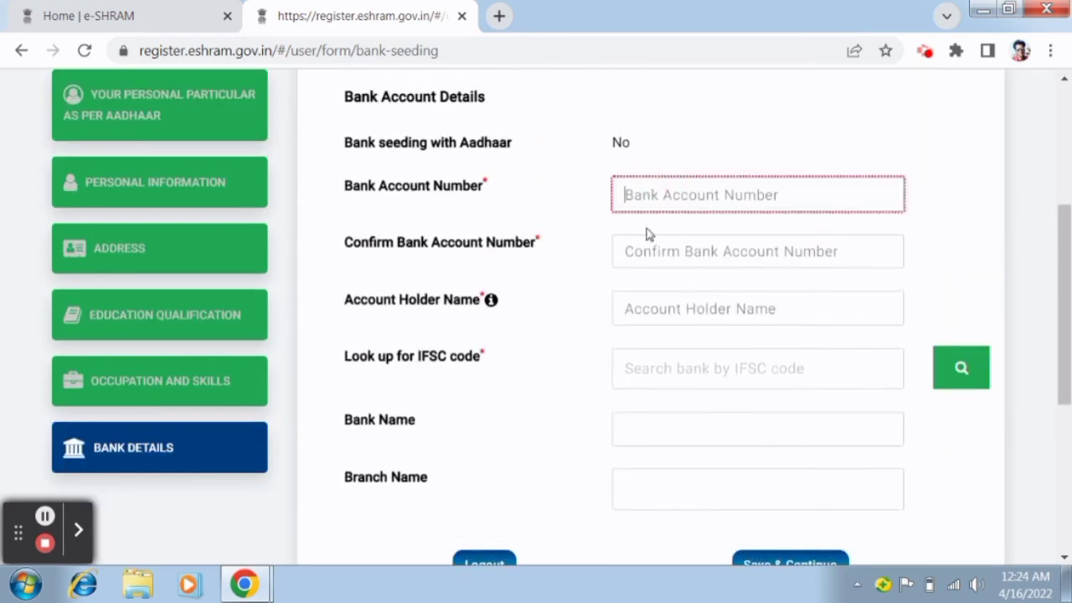
pyautogui.click(664, 255)
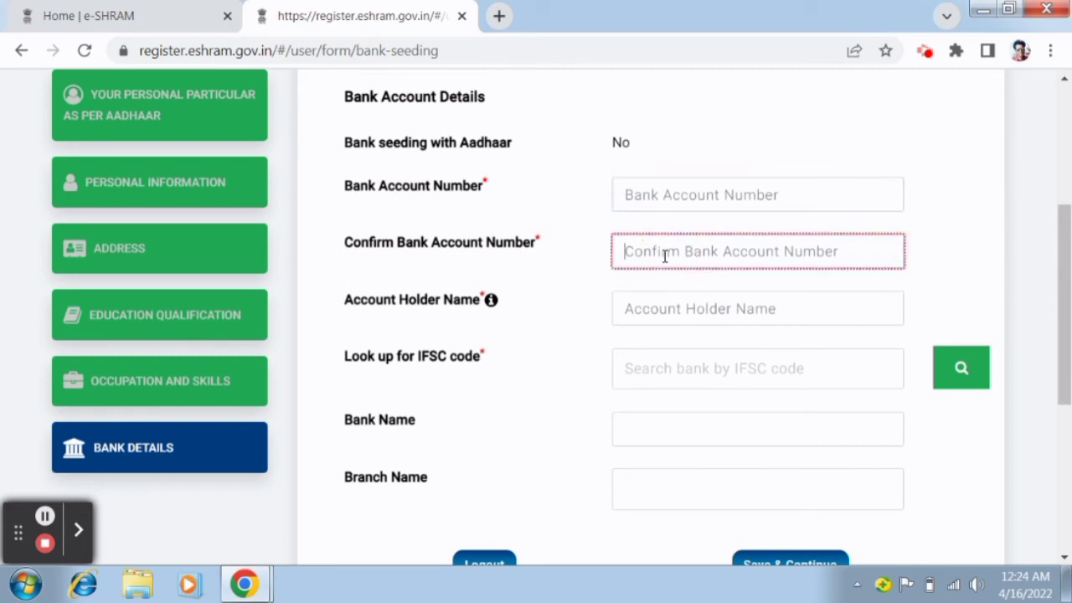
pyautogui.scroll(-1, 572, 322)
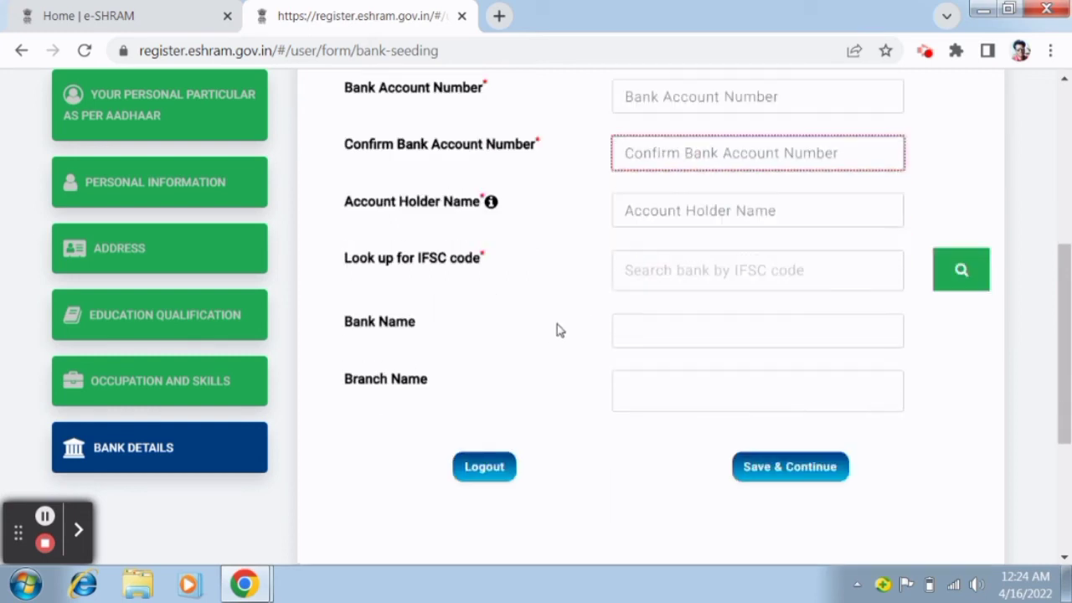
pyautogui.click(639, 216)
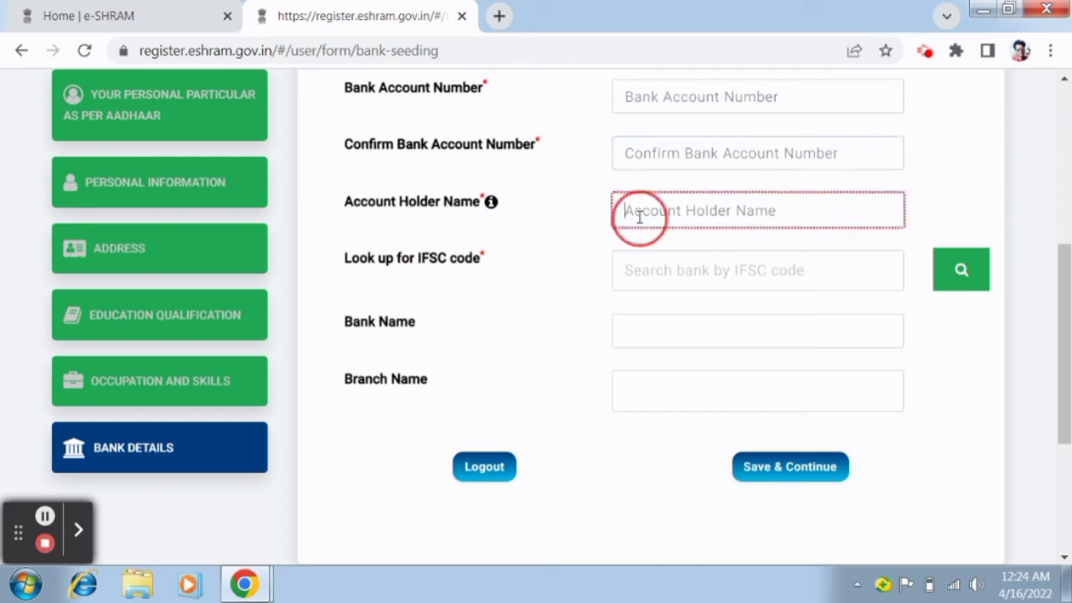
# Step: Look up the IFSC for THE JAMMU AND KASHMIR BANK LTD, branch POGAL PARISTAN, and save
pyautogui.click(665, 277)
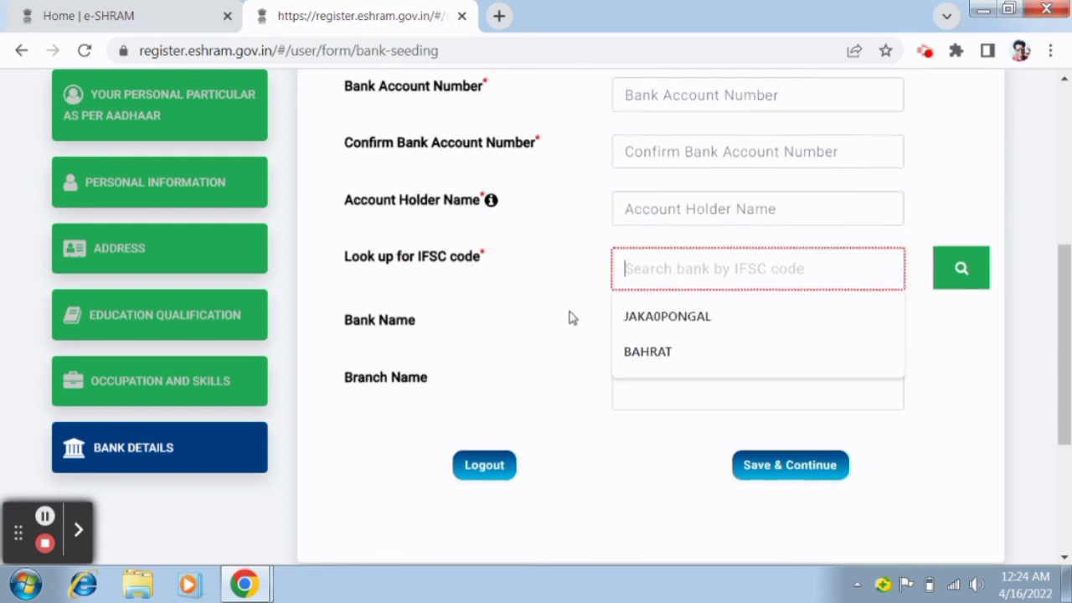
pyautogui.scroll(-1, 572, 316)
pyautogui.click(630, 238)
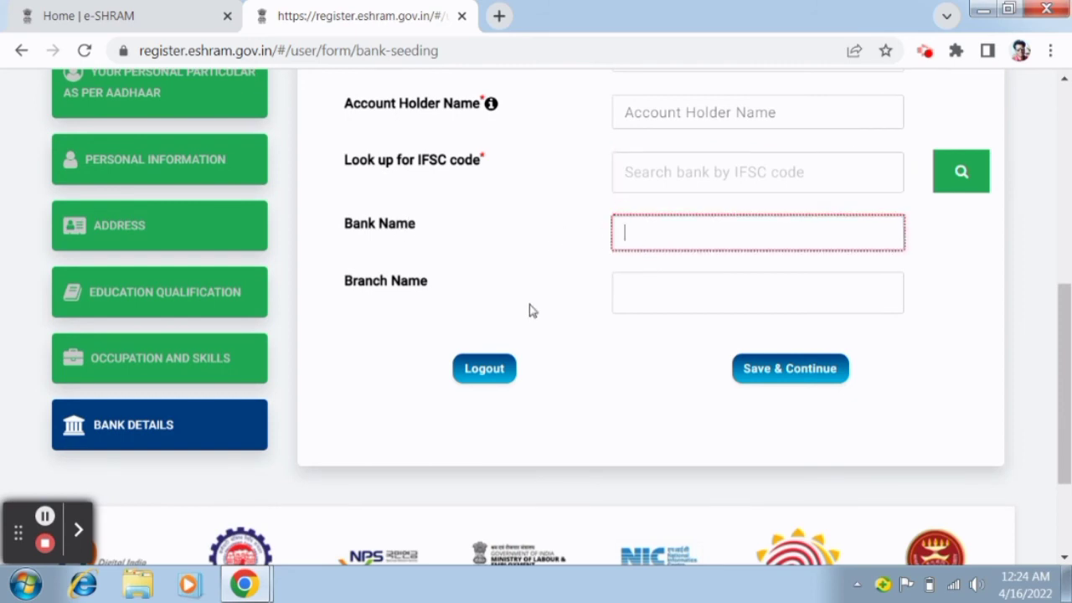
pyautogui.click(630, 306)
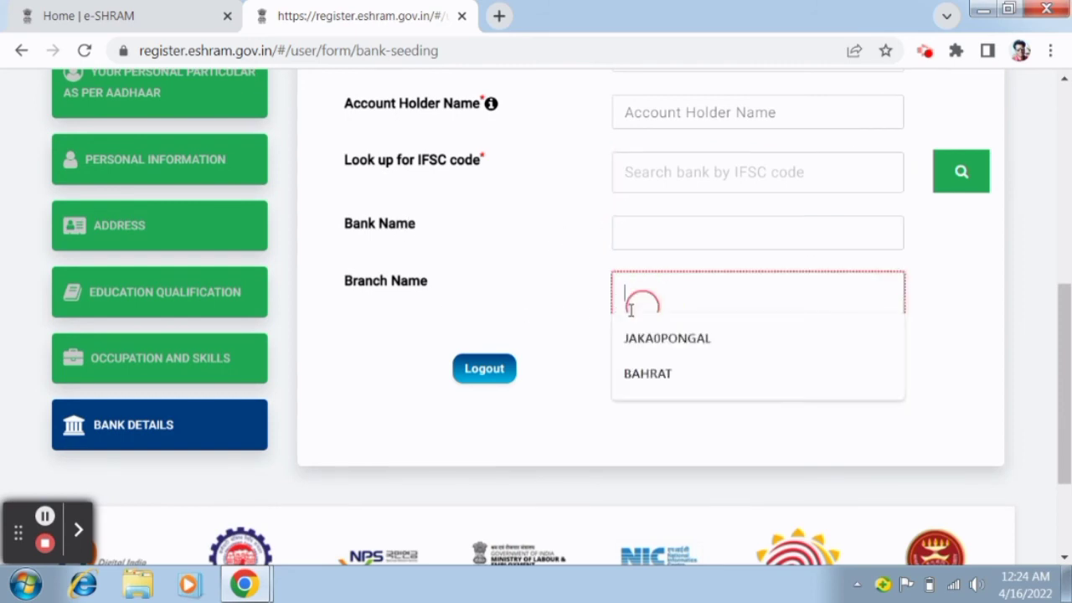
pyautogui.click(472, 285)
pyautogui.scroll(1, 512, 293)
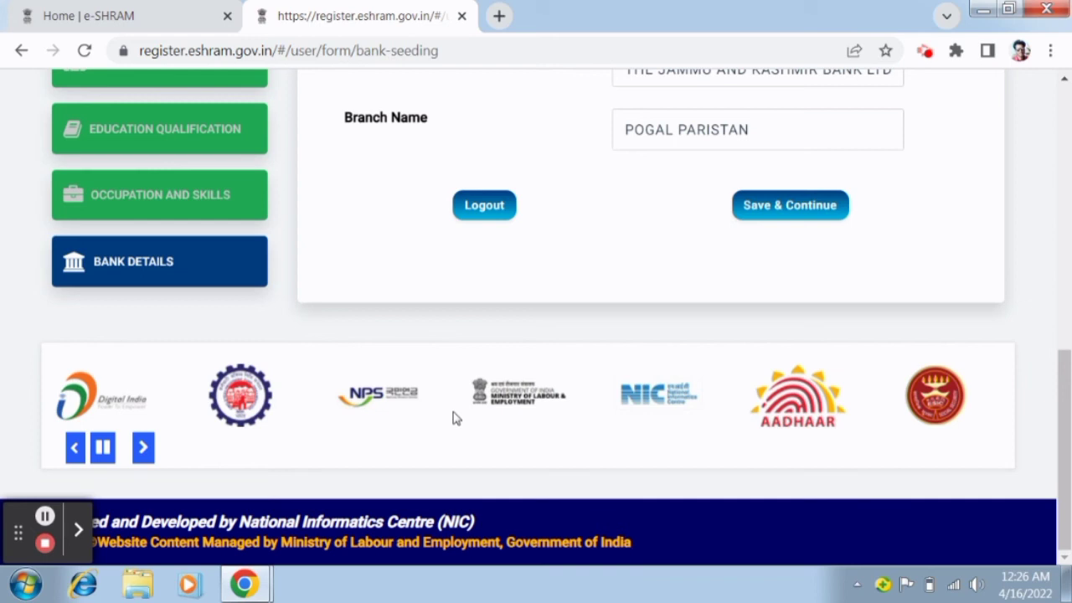
pyautogui.click(763, 216)
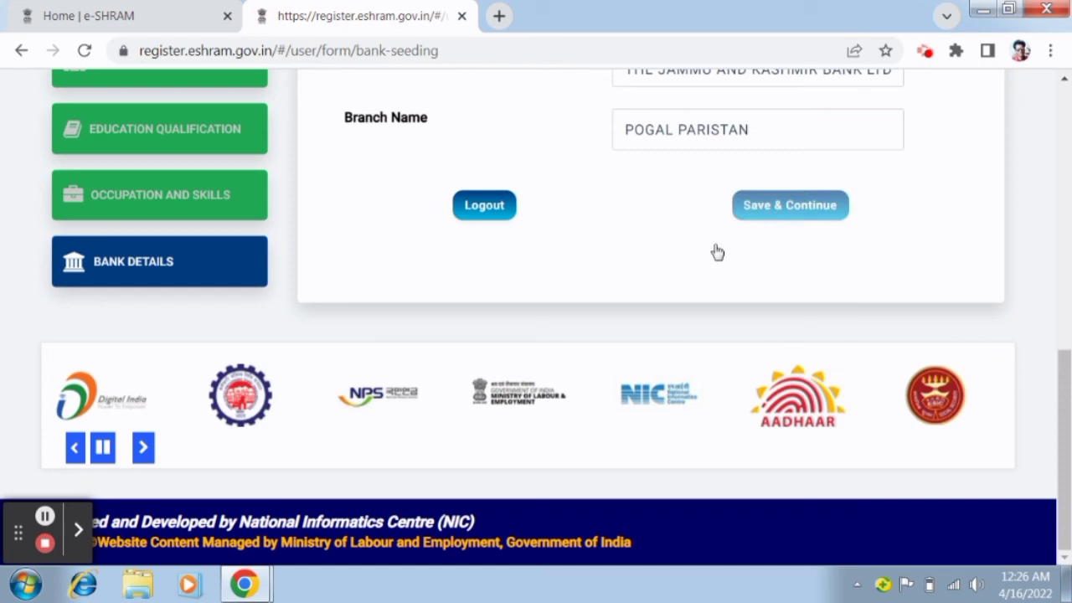
pyautogui.scroll(-6, 495, 388)
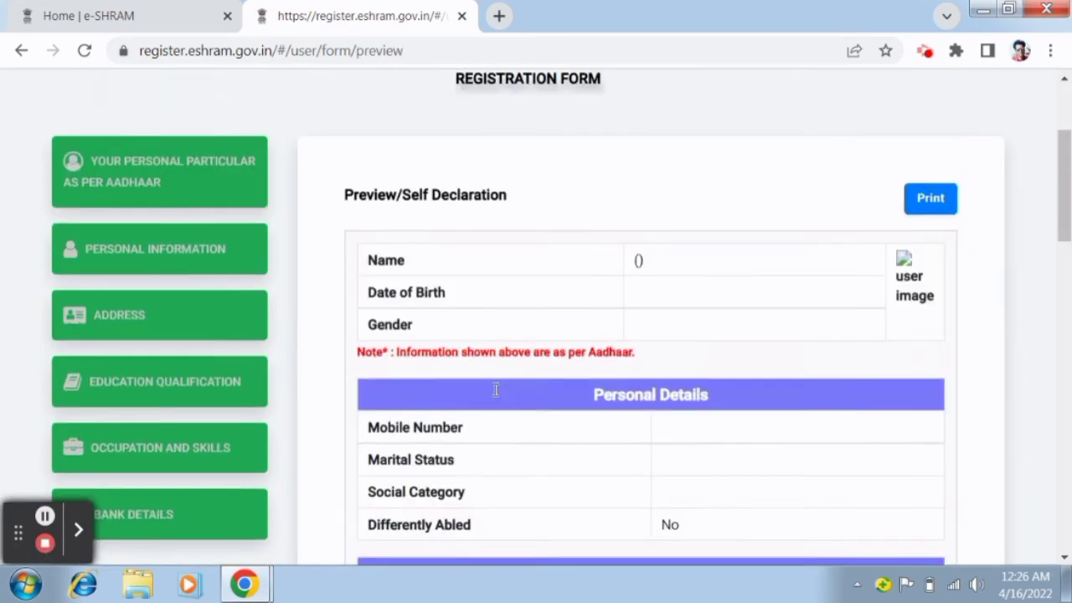
# Step: Review the preview, tick the 'I undertake' declaration, and submit to view the e-SHRAM card
pyautogui.scroll(8, 495, 391)
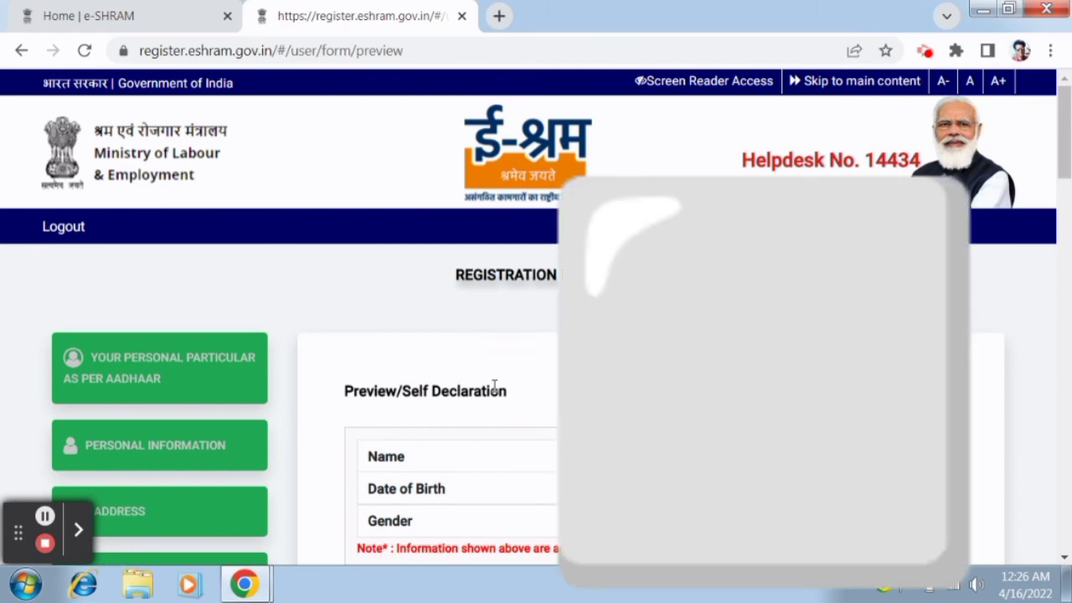
pyautogui.scroll(-3, 495, 385)
pyautogui.scroll(3, 508, 376)
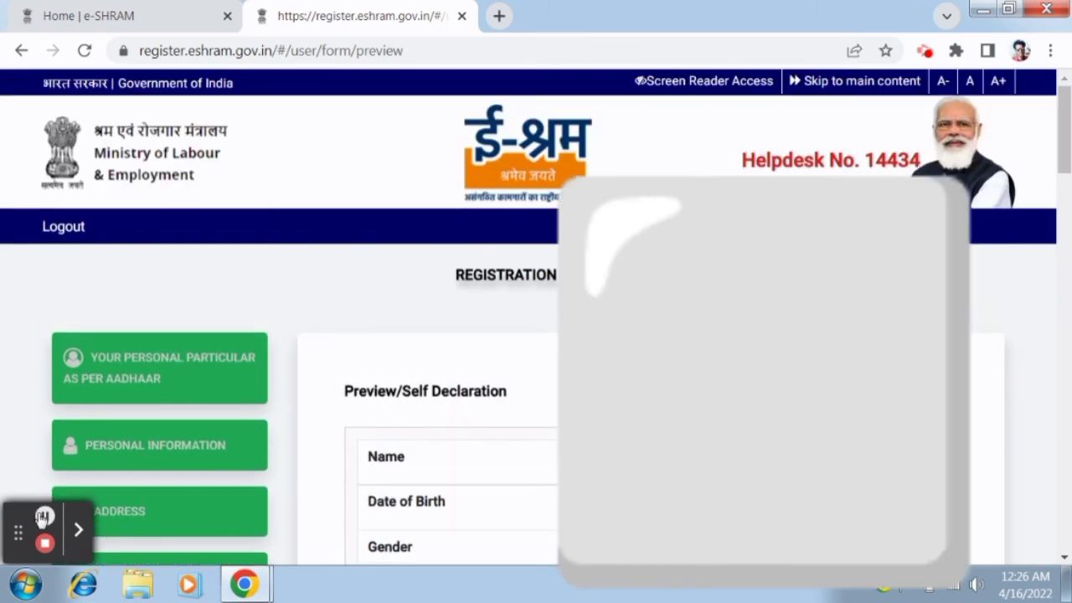
pyautogui.scroll(-10, 179, 545)
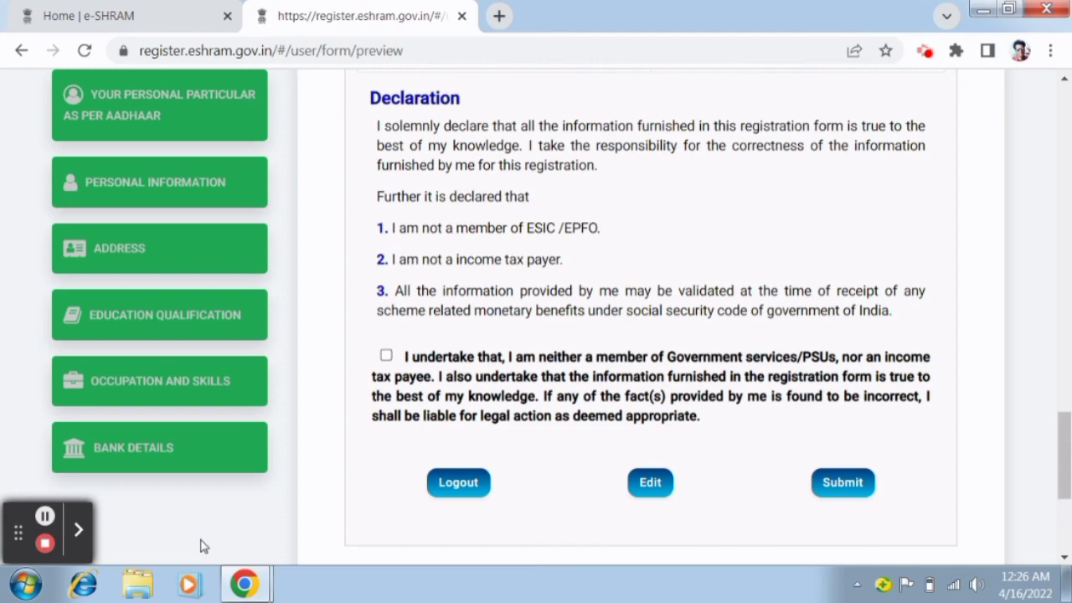
pyautogui.scroll(2, 201, 546)
pyautogui.scroll(-6, 478, 419)
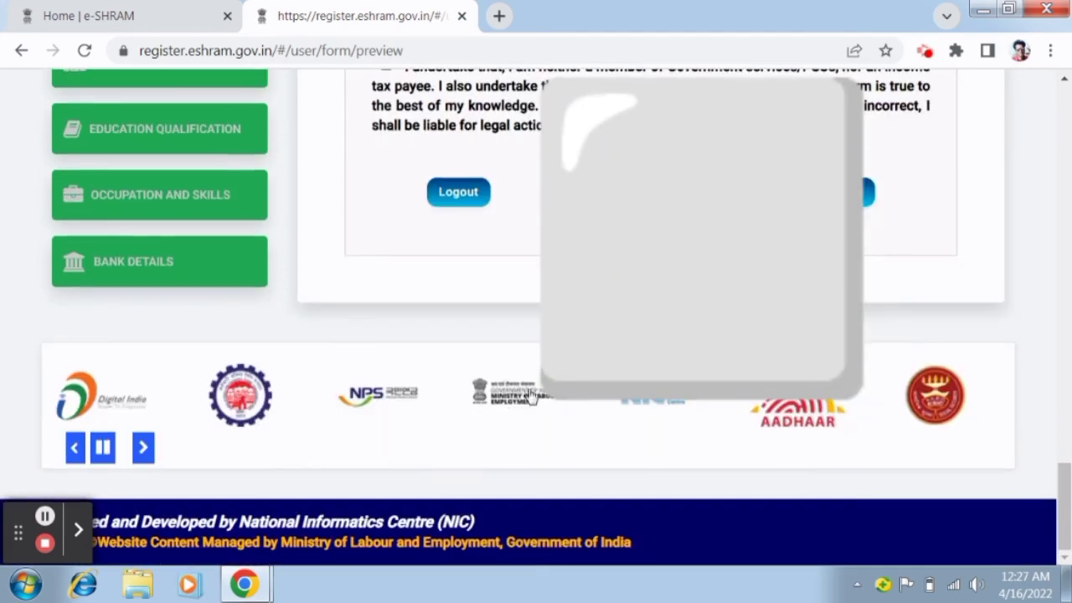
pyautogui.scroll(3, 530, 396)
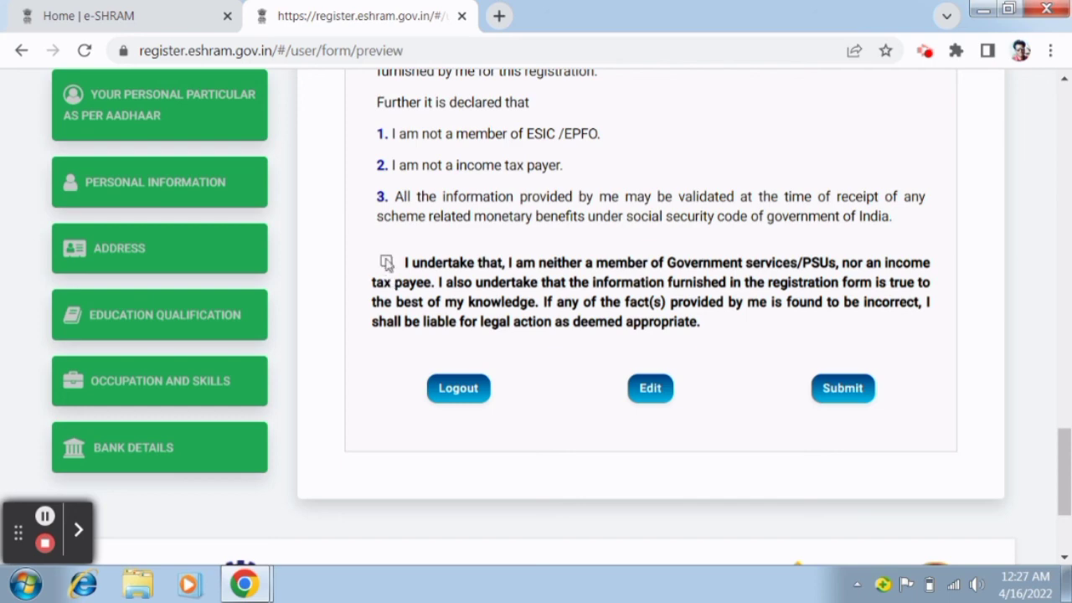
pyautogui.click(386, 261)
pyautogui.click(45, 516)
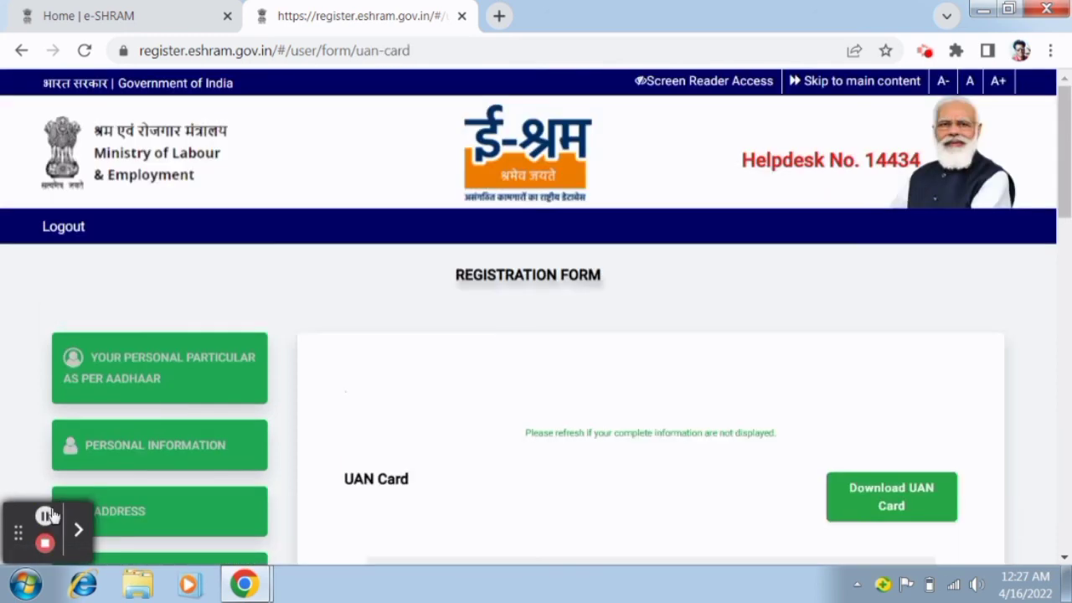
pyautogui.scroll(-1, 360, 489)
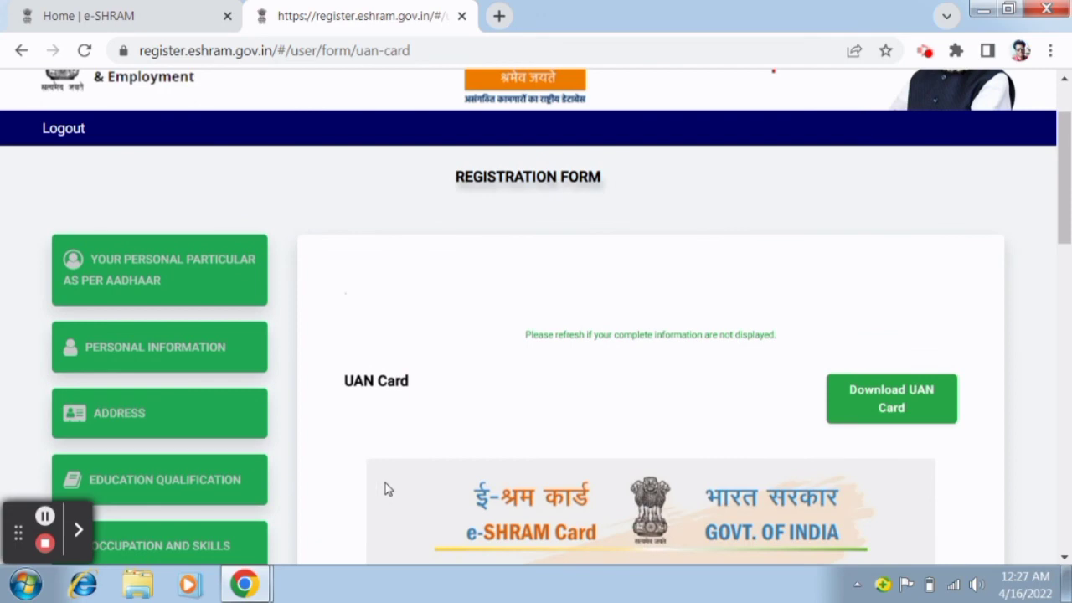